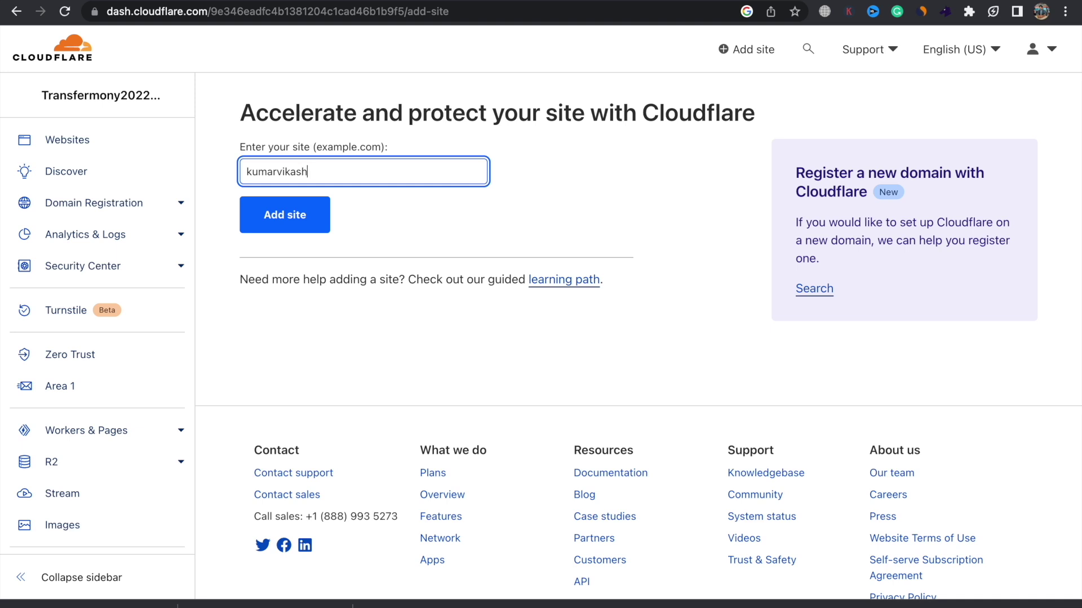
Add the blog's .com domain as a new site and continue with the Free plan.
{"action": "type", "text": "com"}
{"action": "left_click", "coordinate": [290, 215]}
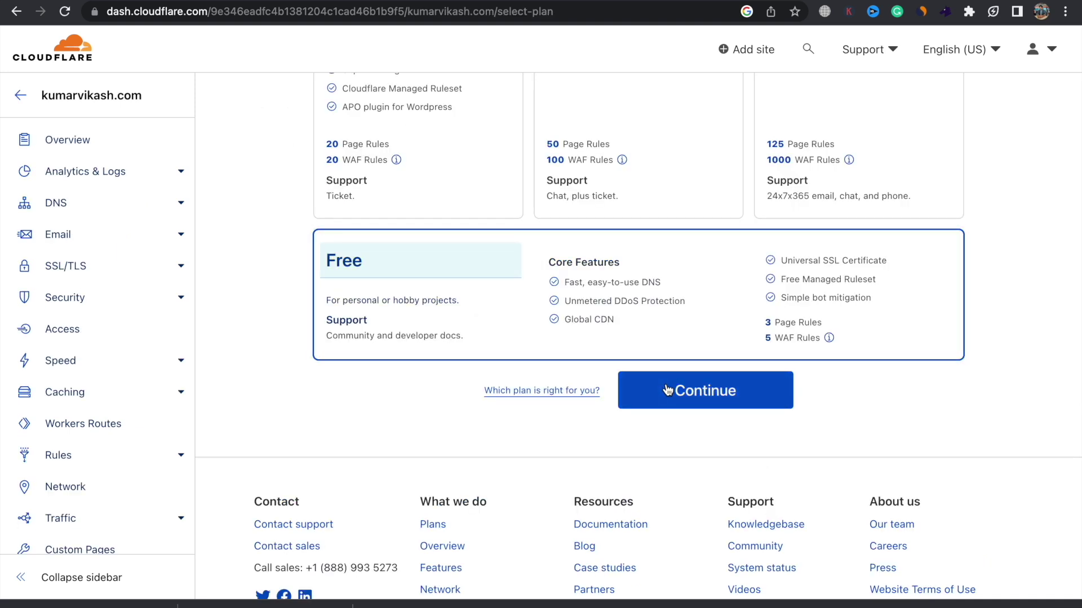
{"action": "left_click", "coordinate": [668, 390]}
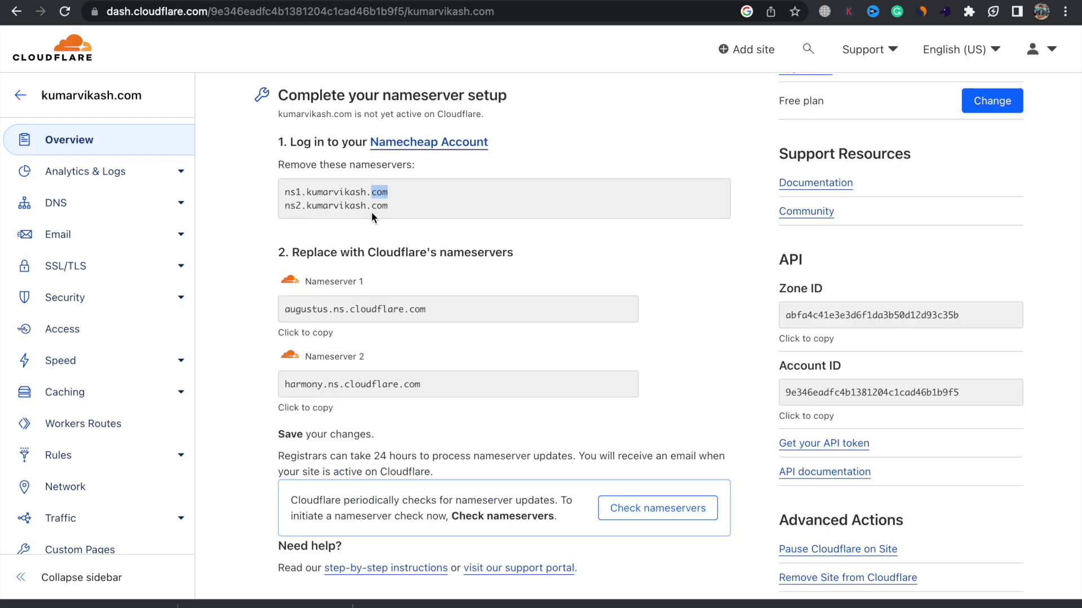
Replace the domain's custom nameservers in Namecheap with augustus.ns.cloudflare.com and harmony.ns.cloudflare.com, and save them.
{"action": "triple_click", "coordinate": [351, 192]}
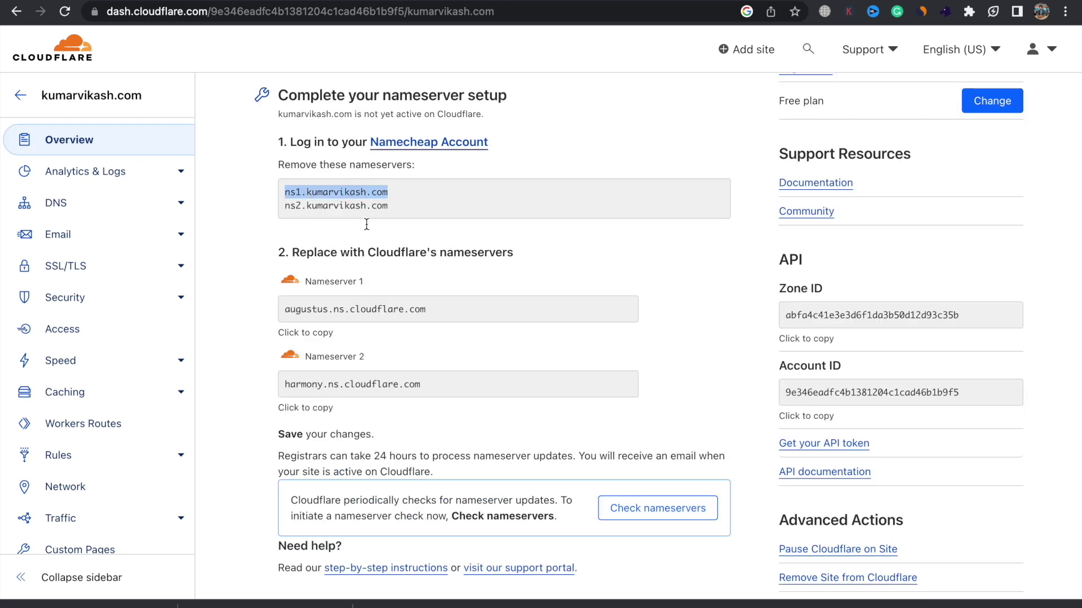
{"action": "double_click", "coordinate": [377, 309]}
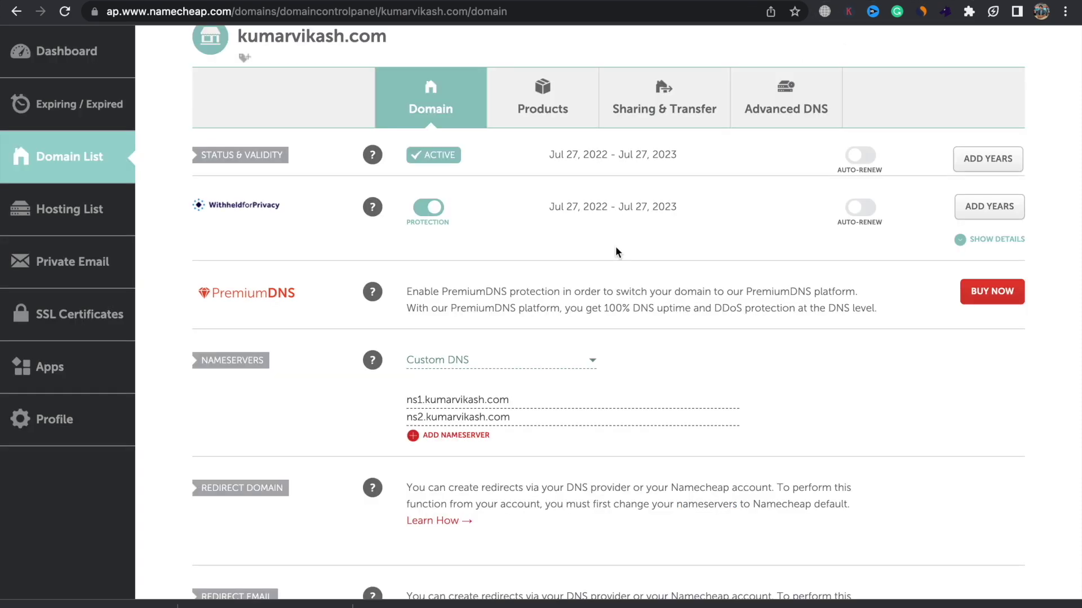
{"action": "triple_click", "coordinate": [485, 400]}
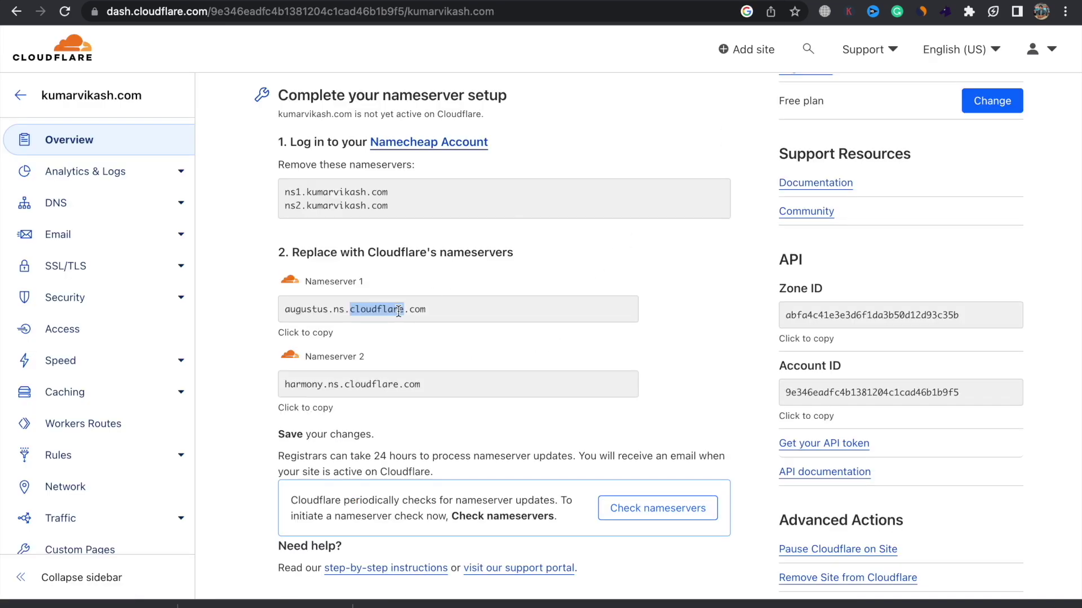
{"action": "left_click", "coordinate": [399, 312]}
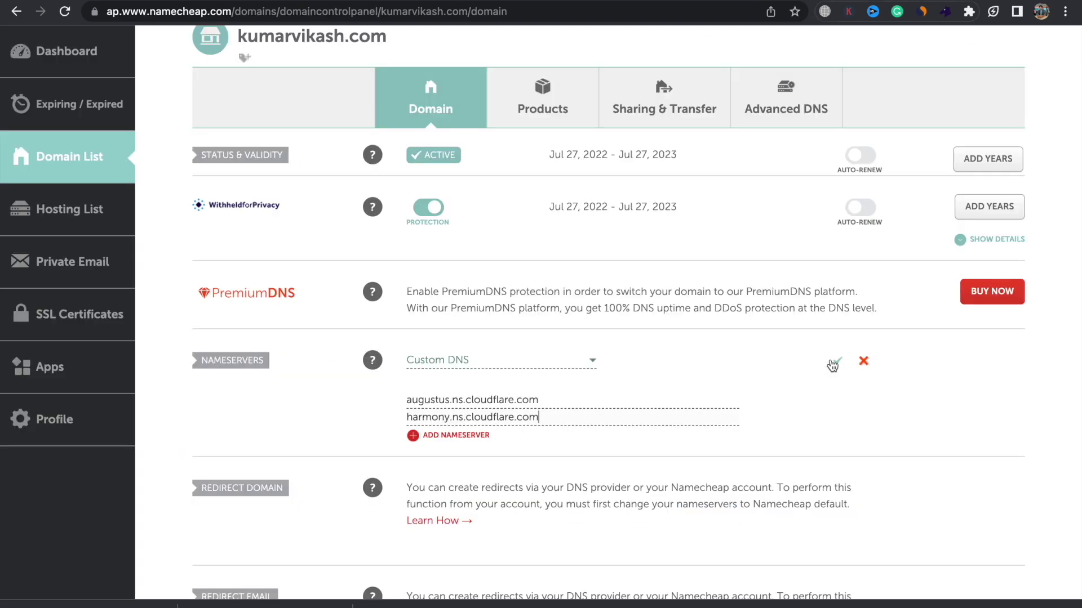
{"action": "left_click", "coordinate": [830, 363]}
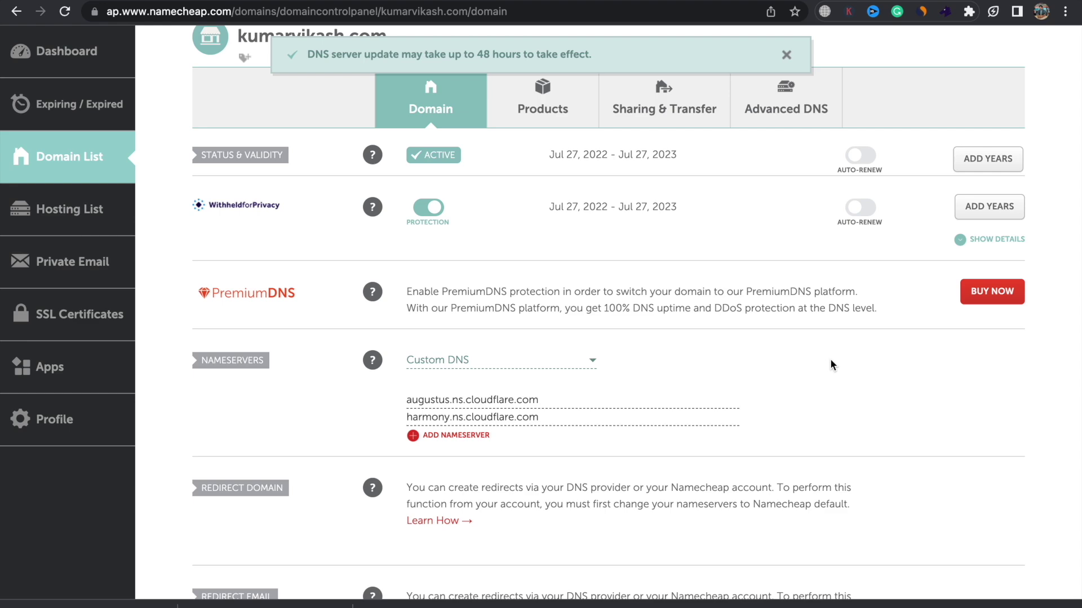
Switch back to Cloudflare and request a nameserver check for the domain.
{"action": "left_click", "coordinate": [775, 1]}
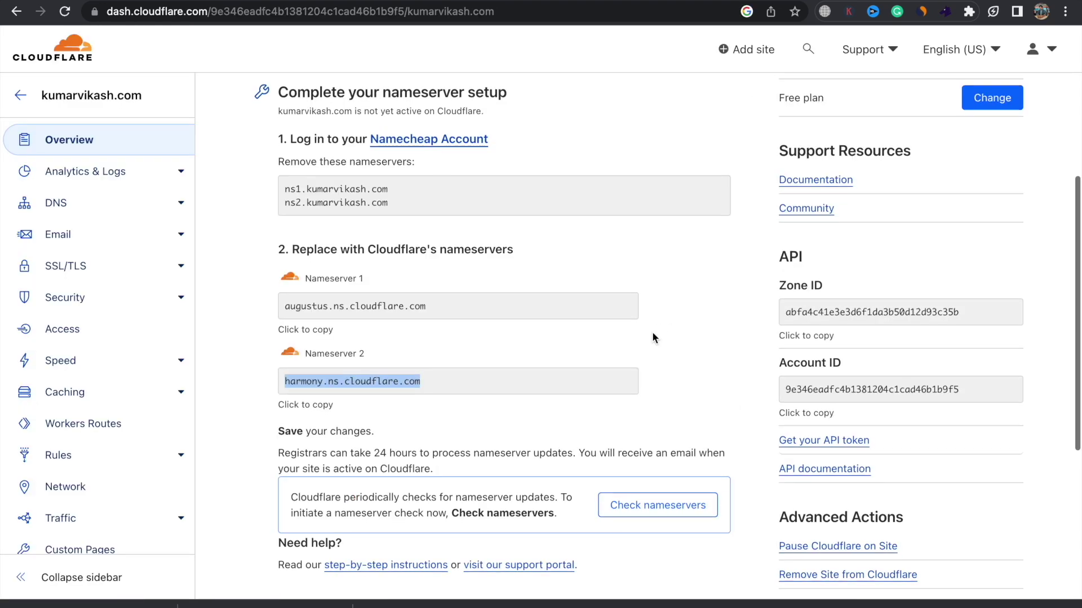
{"action": "scroll", "coordinate": [653, 336], "scroll_direction": "down", "scroll_amount": 2}
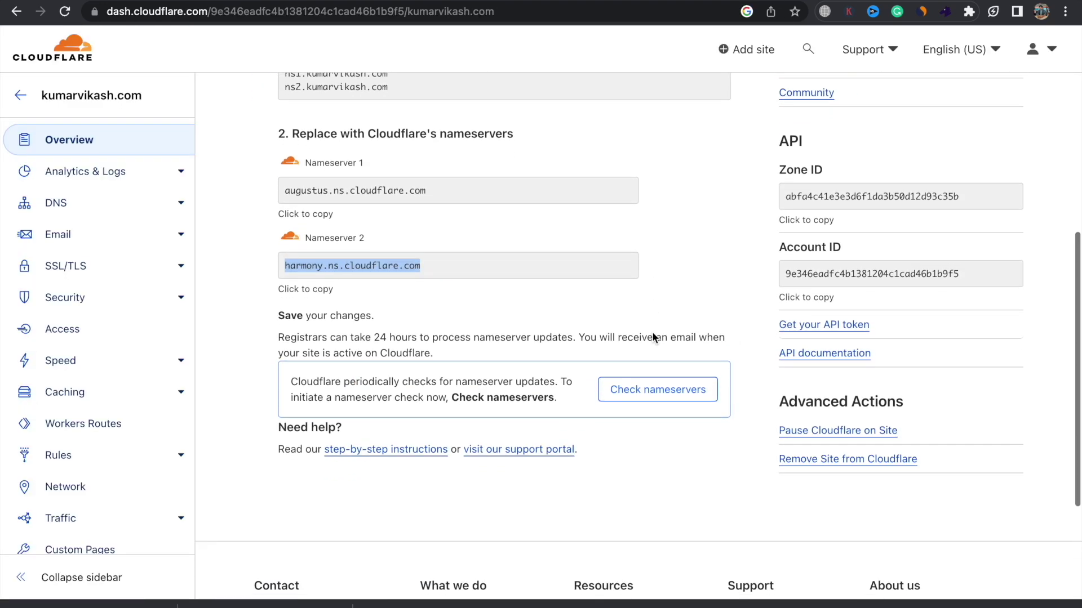
{"action": "left_click", "coordinate": [645, 400]}
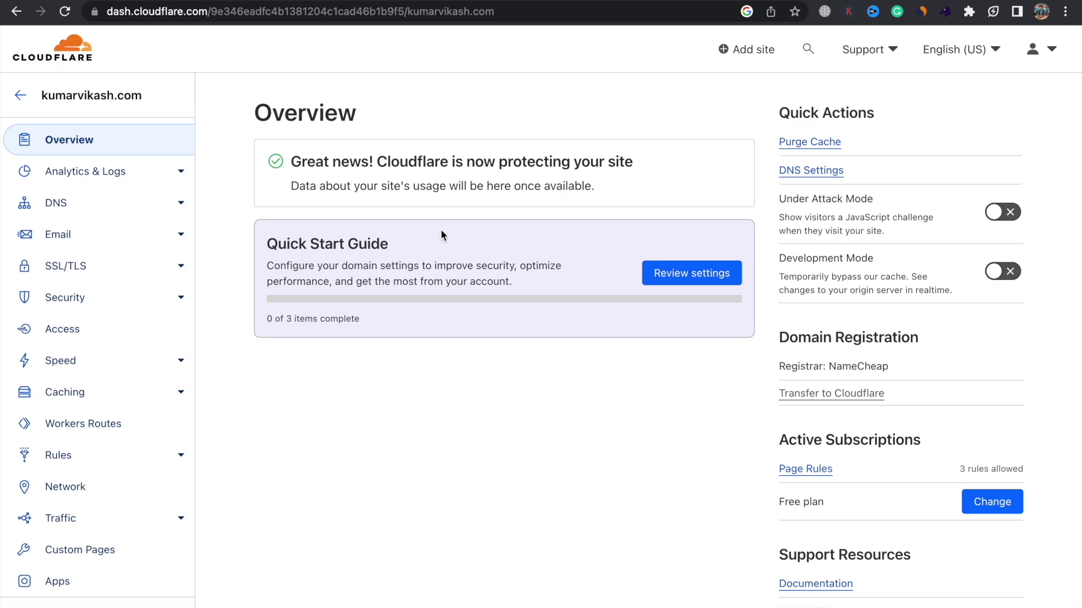
Start the Quick Start Guide's settings review and save Automatic HTTPS Rewrites as enabled.
{"action": "left_click", "coordinate": [656, 281]}
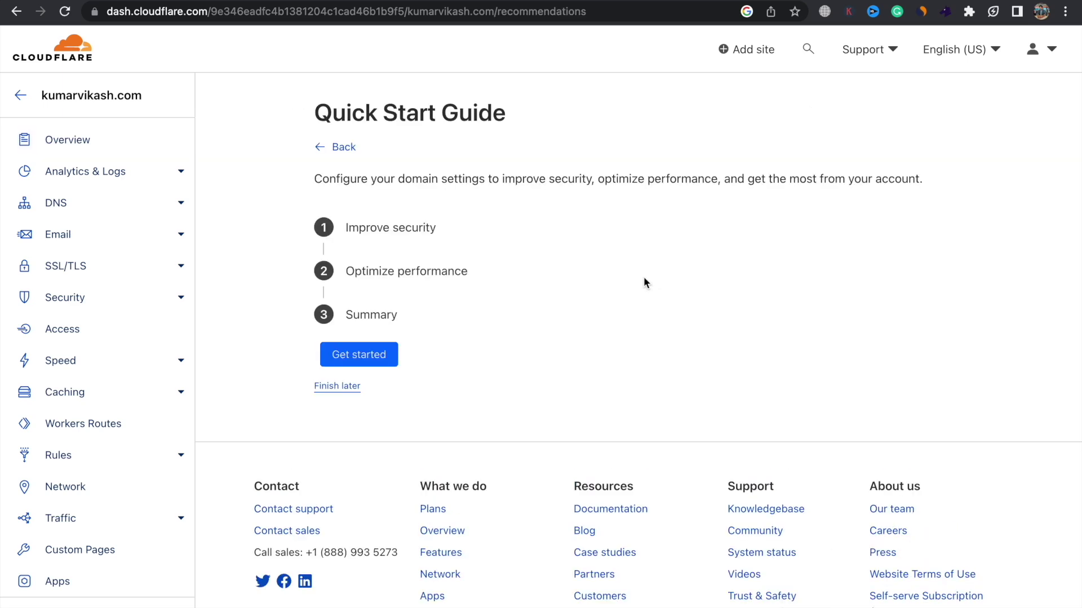
{"action": "left_click", "coordinate": [373, 354]}
{"action": "scroll", "coordinate": [467, 440], "scroll_direction": "down", "scroll_amount": 2}
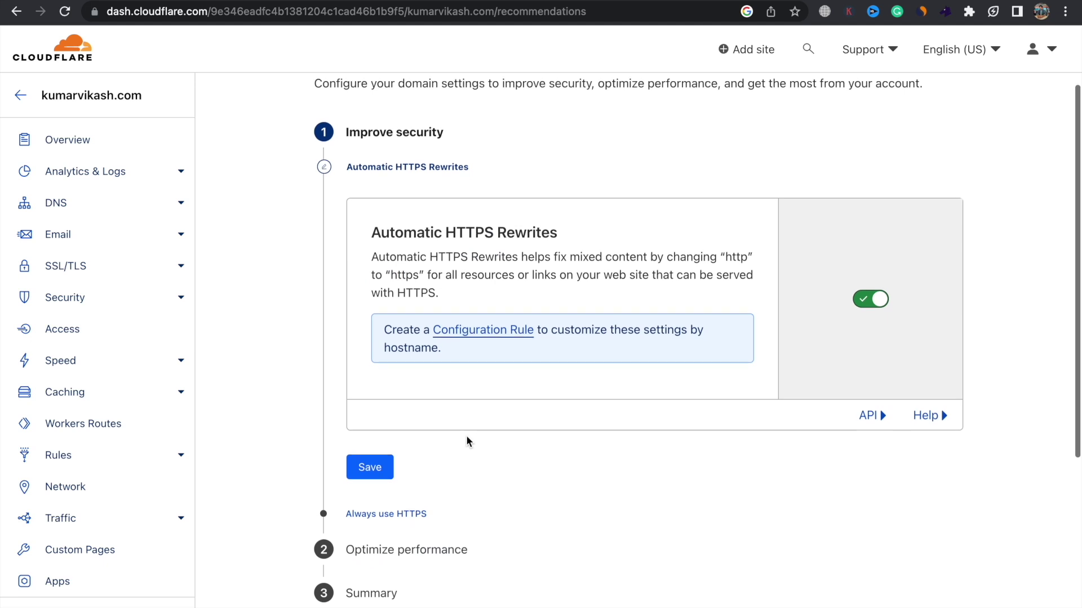
{"action": "left_click", "coordinate": [381, 474]}
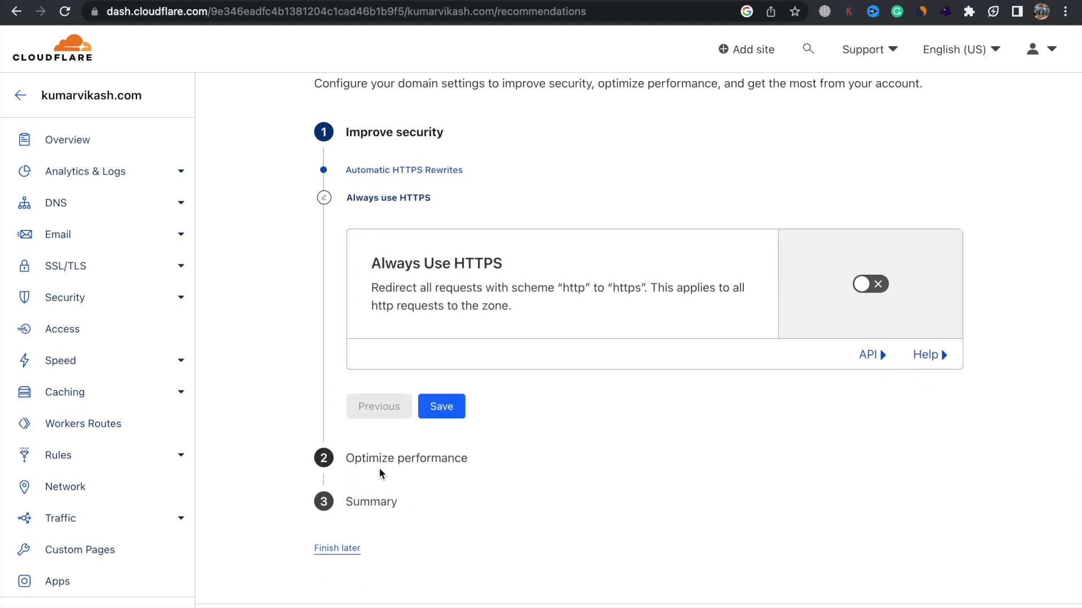
Turn on and save Always Use HTTPS, then save Brotli as enabled to finish the Quick Start Guide.
{"action": "left_click", "coordinate": [860, 285]}
{"action": "left_click", "coordinate": [445, 432]}
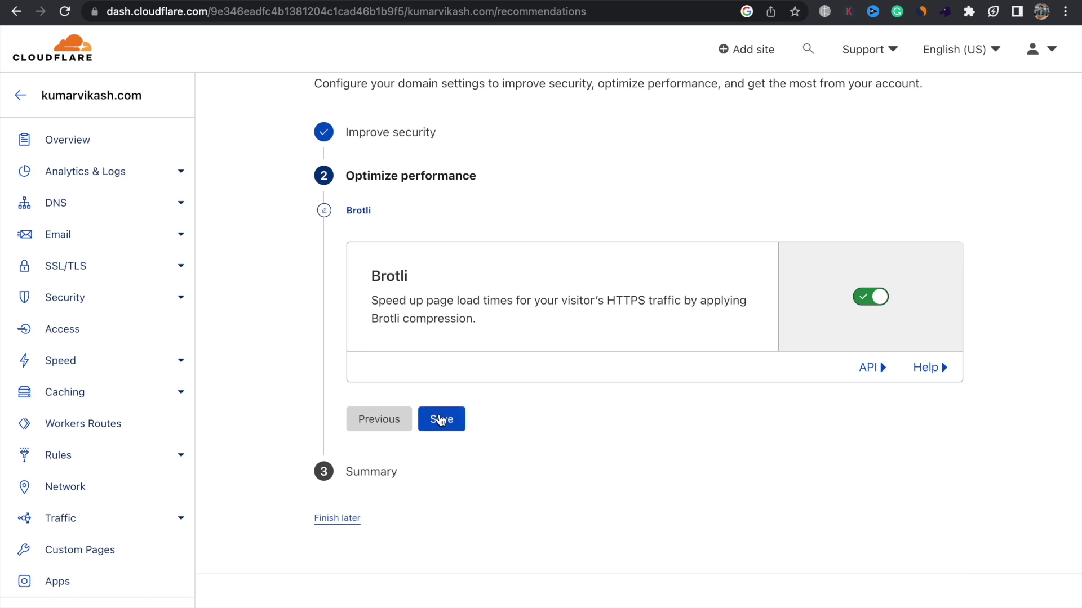
{"action": "left_click", "coordinate": [440, 420]}
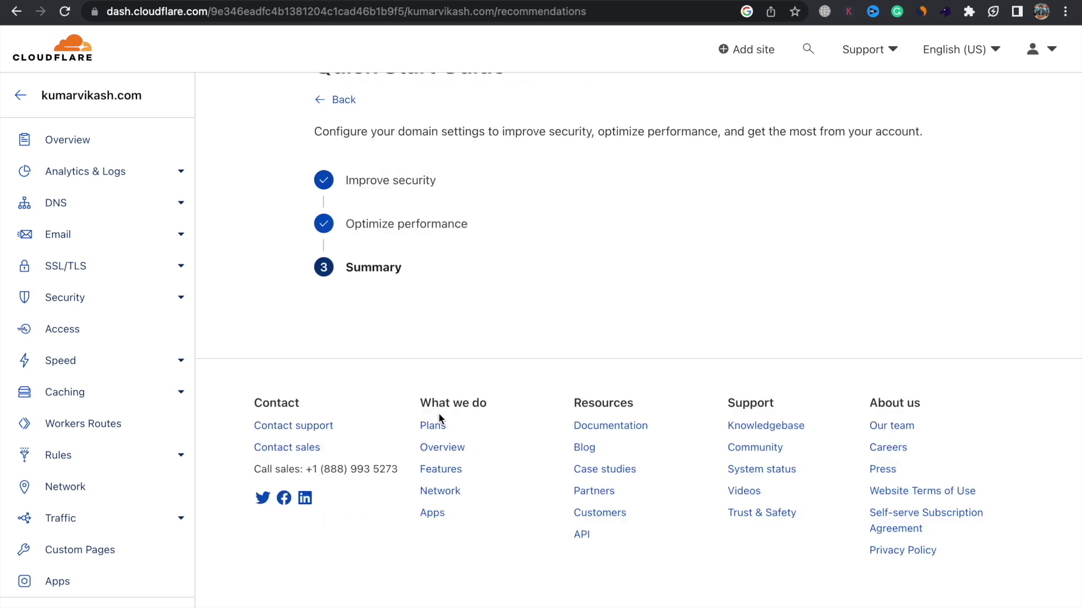
{"action": "left_click", "coordinate": [381, 387]}
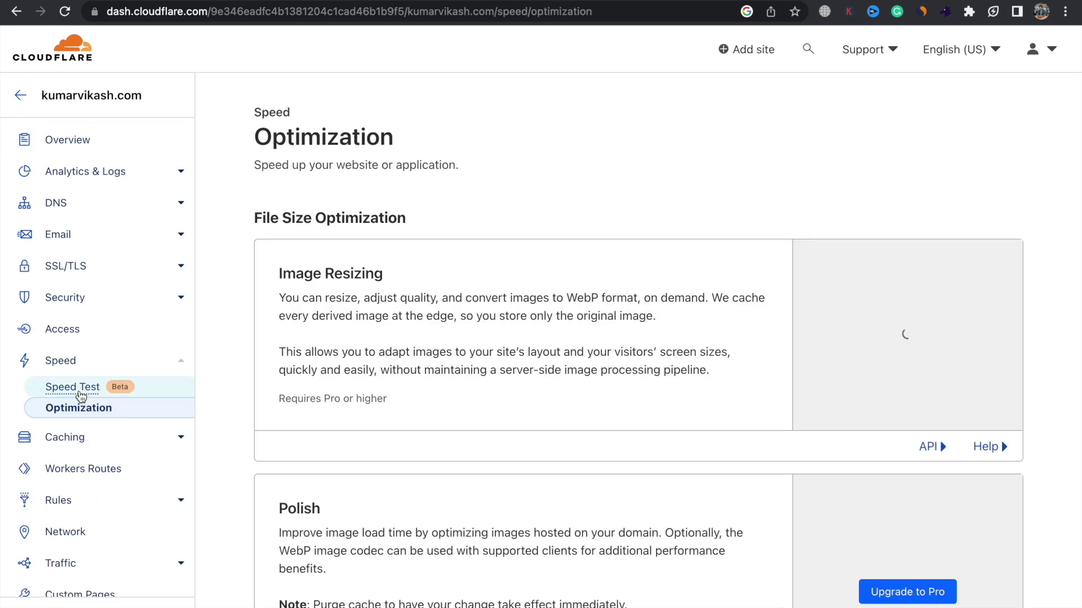
Enable Auto Minify for JavaScript, HTML and CSS in the site's speed optimization settings.
{"action": "scroll", "coordinate": [423, 407], "scroll_direction": "down", "scroll_amount": 3}
{"action": "scroll", "coordinate": [422, 410], "scroll_direction": "down", "scroll_amount": 5}
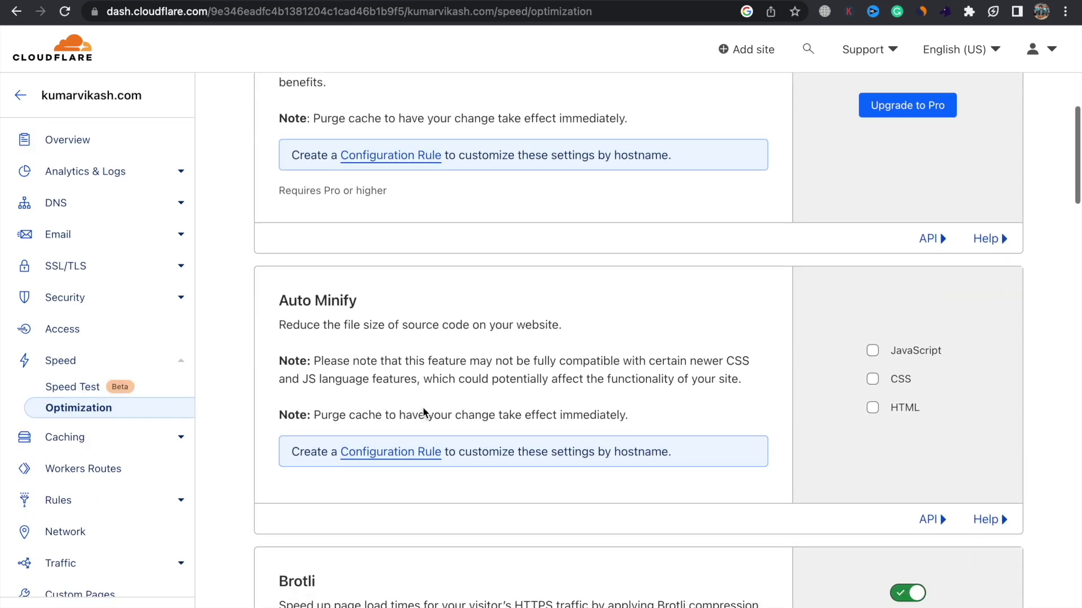
{"action": "left_click", "coordinate": [872, 340]}
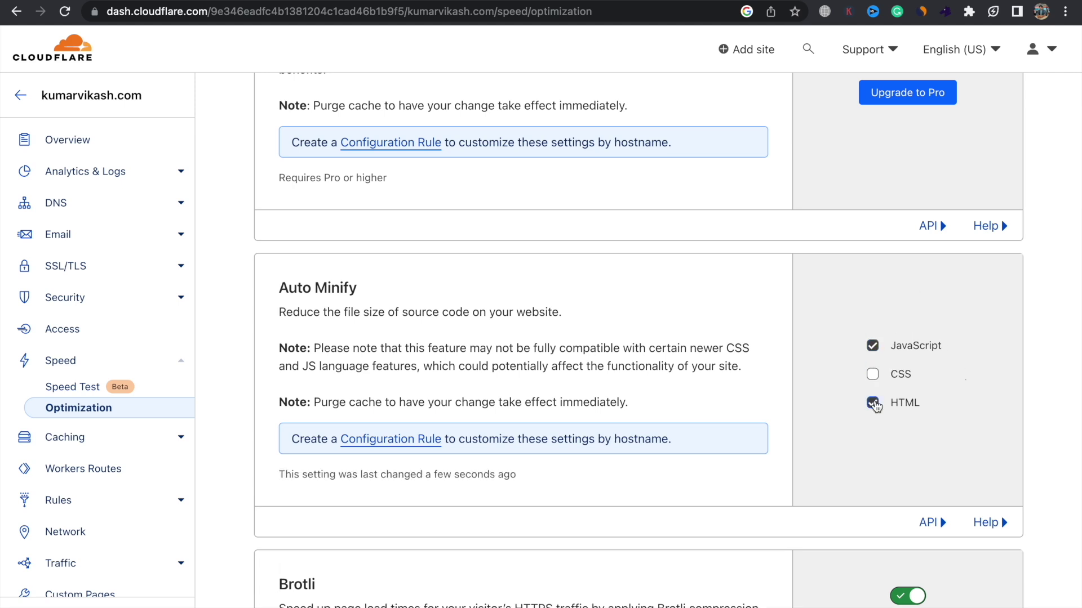
{"action": "left_click", "coordinate": [873, 402]}
{"action": "left_click", "coordinate": [872, 374]}
{"action": "scroll", "coordinate": [754, 362], "scroll_direction": "down", "scroll_amount": 7}
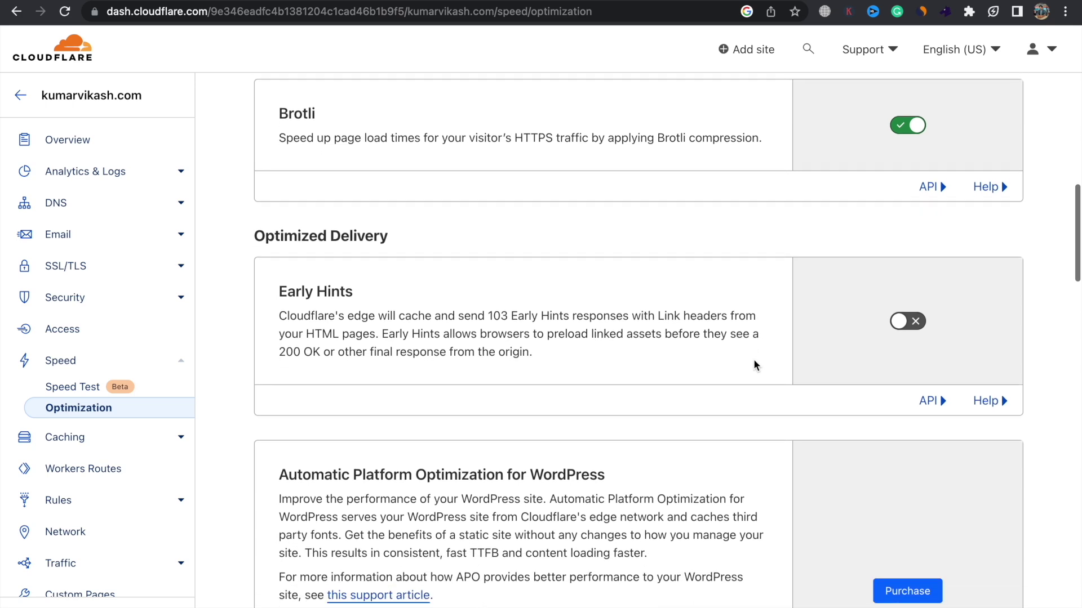
{"action": "scroll", "coordinate": [754, 365], "scroll_direction": "up", "scroll_amount": 20}
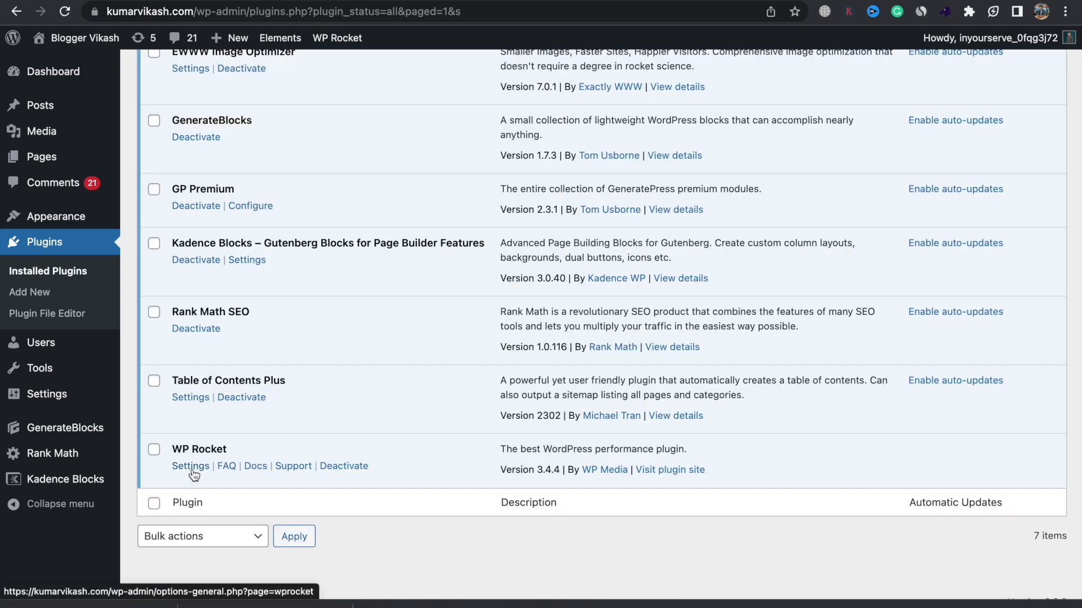
Open the WP Rocket plugin's settings in WordPress and save the cache options with mobile device caching enabled.
{"action": "left_click", "coordinate": [190, 467]}
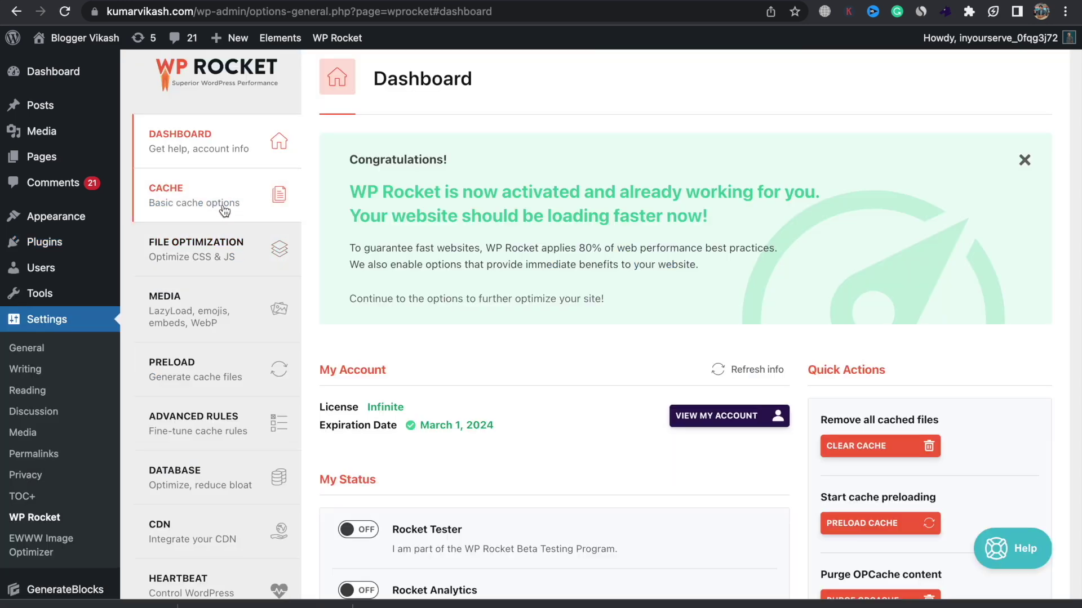
{"action": "left_click", "coordinate": [221, 208]}
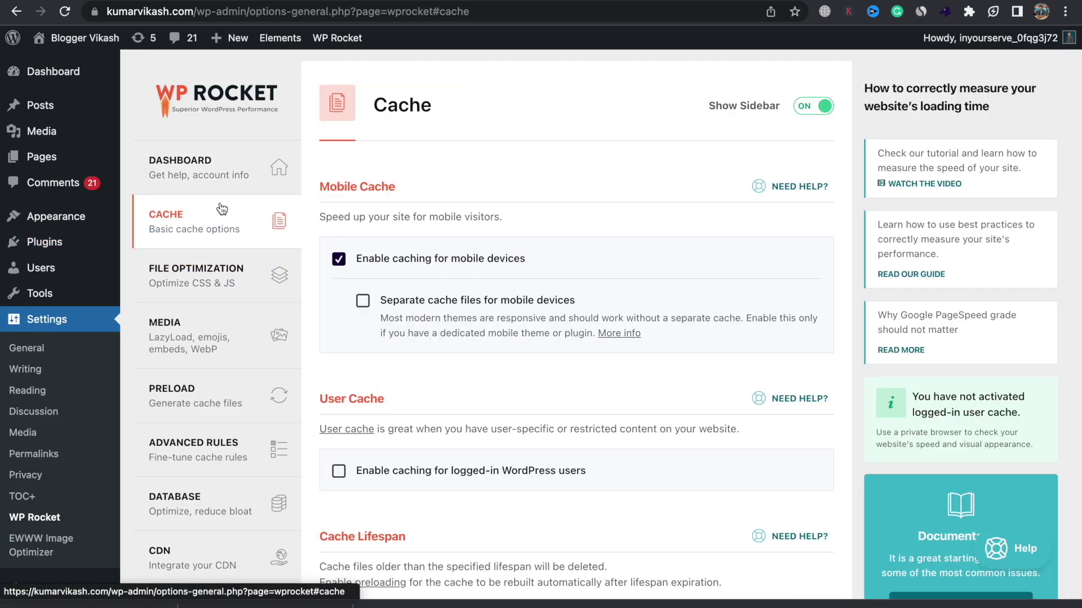
{"action": "left_click", "coordinate": [339, 260]}
{"action": "left_click", "coordinate": [339, 260]}
{"action": "scroll", "coordinate": [449, 310], "scroll_direction": "down", "scroll_amount": 3}
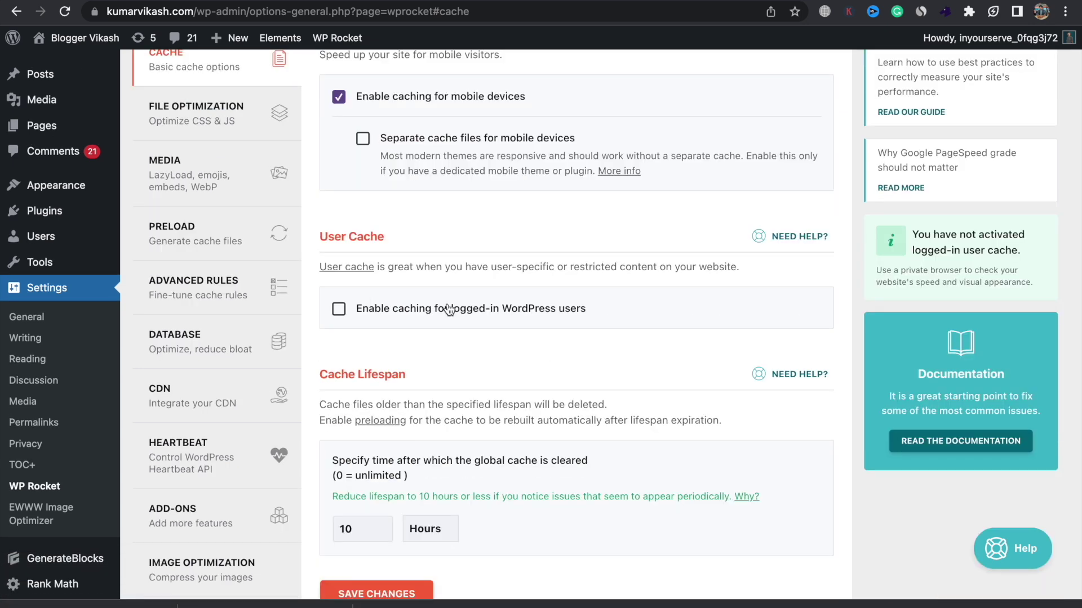
{"action": "scroll", "coordinate": [449, 311], "scroll_direction": "down", "scroll_amount": 2}
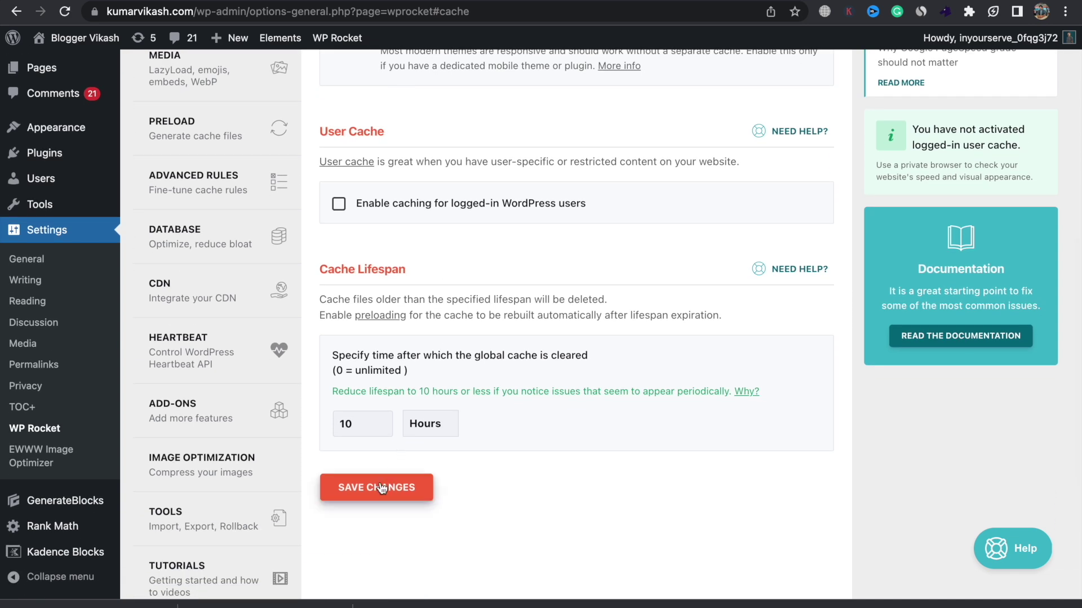
{"action": "left_click", "coordinate": [381, 488]}
Enable Minify HTML and activate Minify CSS files in WP Rocket's File Optimization settings.
{"action": "left_click", "coordinate": [243, 390]}
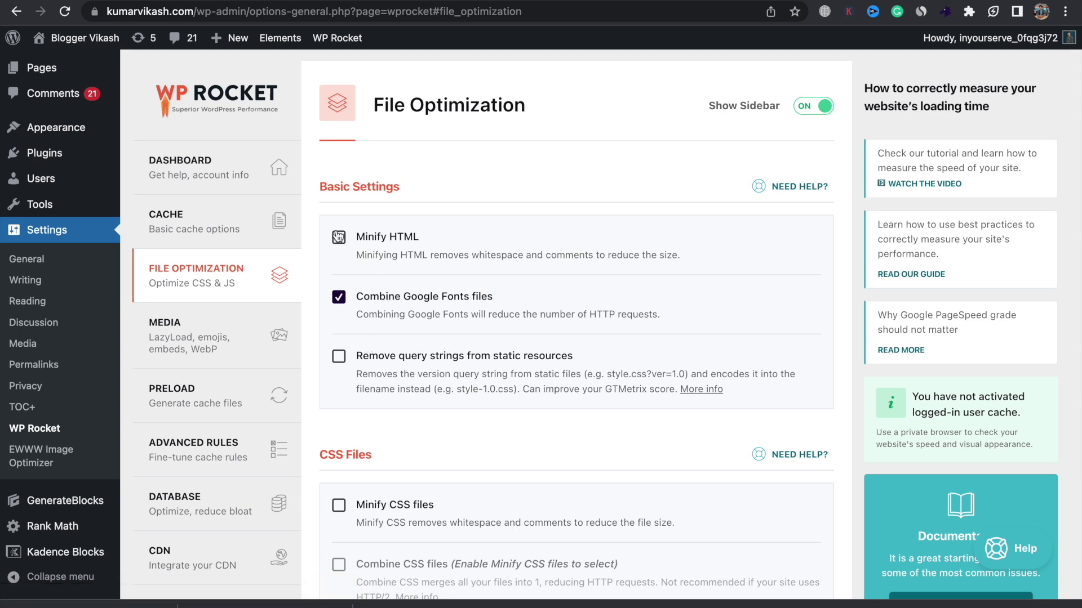
{"action": "left_click", "coordinate": [338, 237]}
{"action": "scroll", "coordinate": [344, 247], "scroll_direction": "down", "scroll_amount": 3}
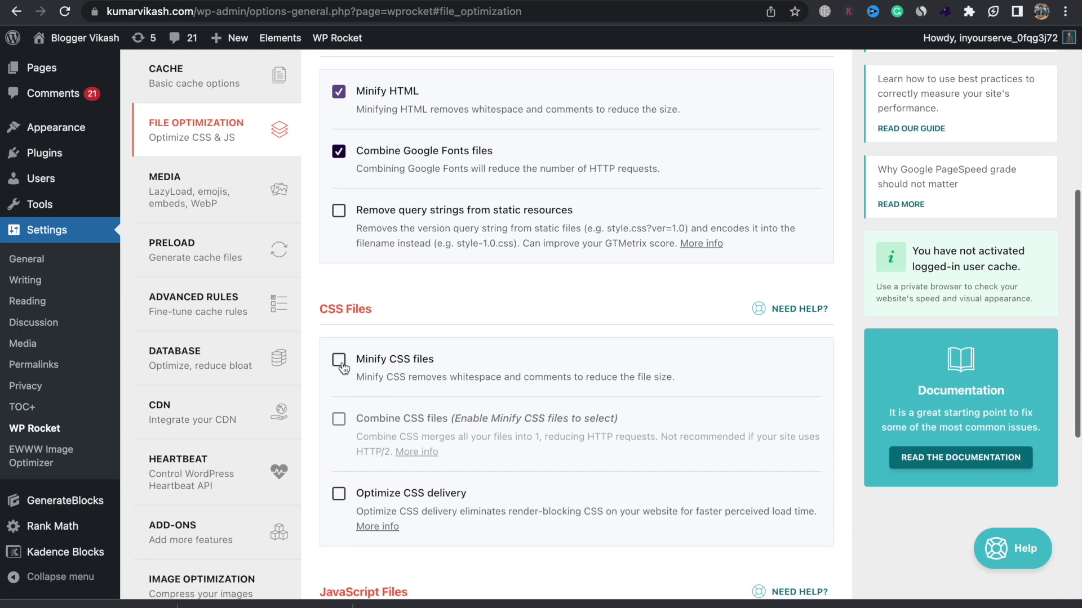
{"action": "left_click", "coordinate": [339, 360]}
{"action": "left_click", "coordinate": [436, 483]}
Enable Combine CSS files and Optimize CSS delivery.
{"action": "scroll", "coordinate": [366, 282], "scroll_direction": "down", "scroll_amount": 5}
{"action": "left_click", "coordinate": [339, 153]}
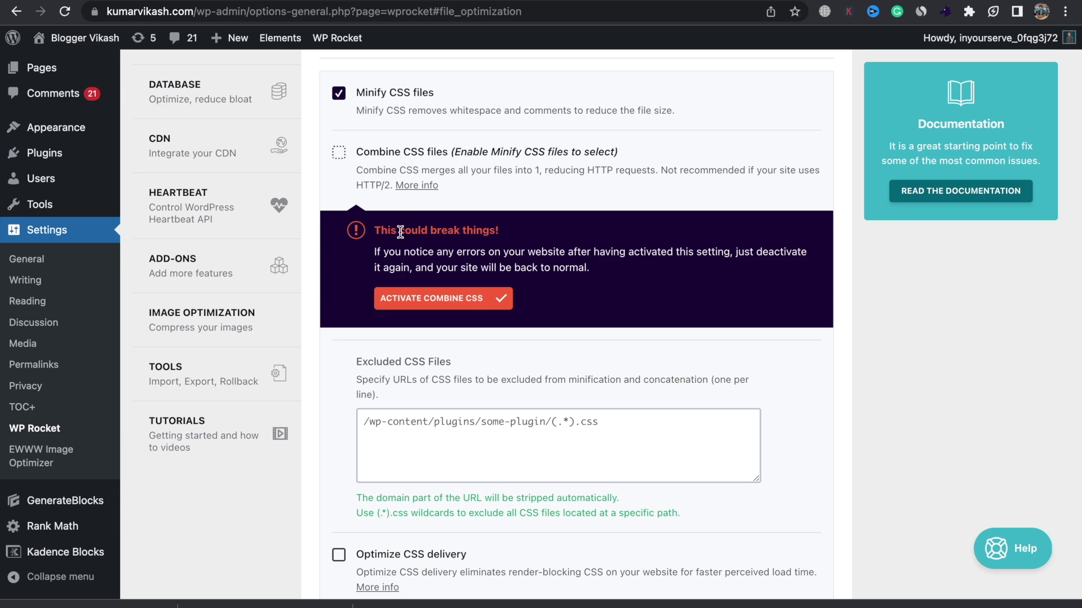
{"action": "scroll", "coordinate": [400, 232], "scroll_direction": "down", "scroll_amount": 4}
{"action": "left_click", "coordinate": [339, 203]}
{"action": "scroll", "coordinate": [416, 302], "scroll_direction": "down", "scroll_amount": 1}
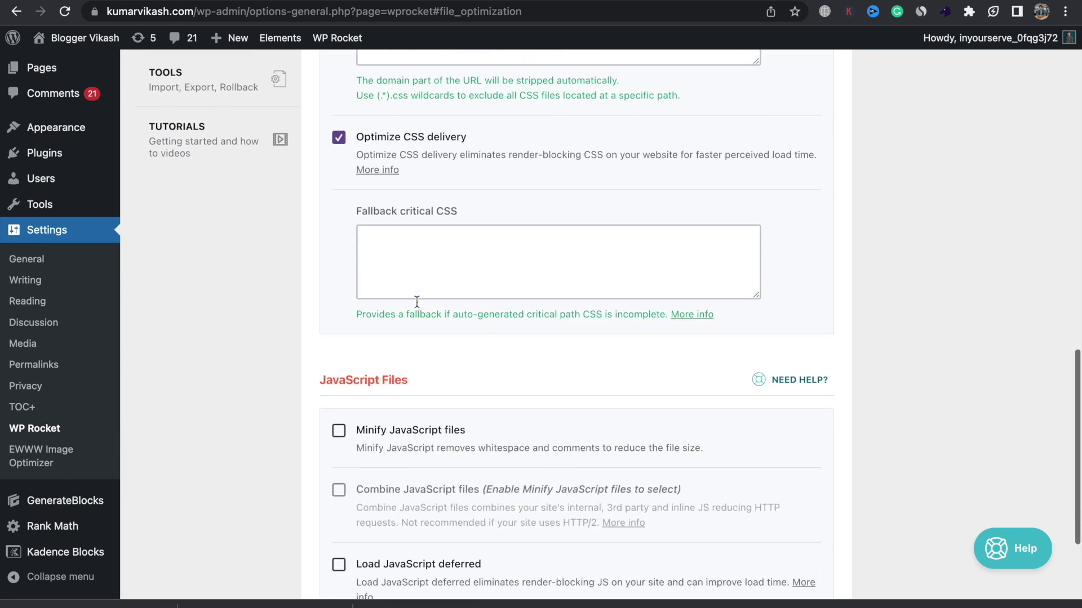
Enable and activate both Minify JavaScript files and Combine JavaScript files.
{"action": "scroll", "coordinate": [417, 302], "scroll_direction": "down", "scroll_amount": 2}
{"action": "left_click", "coordinate": [341, 343]}
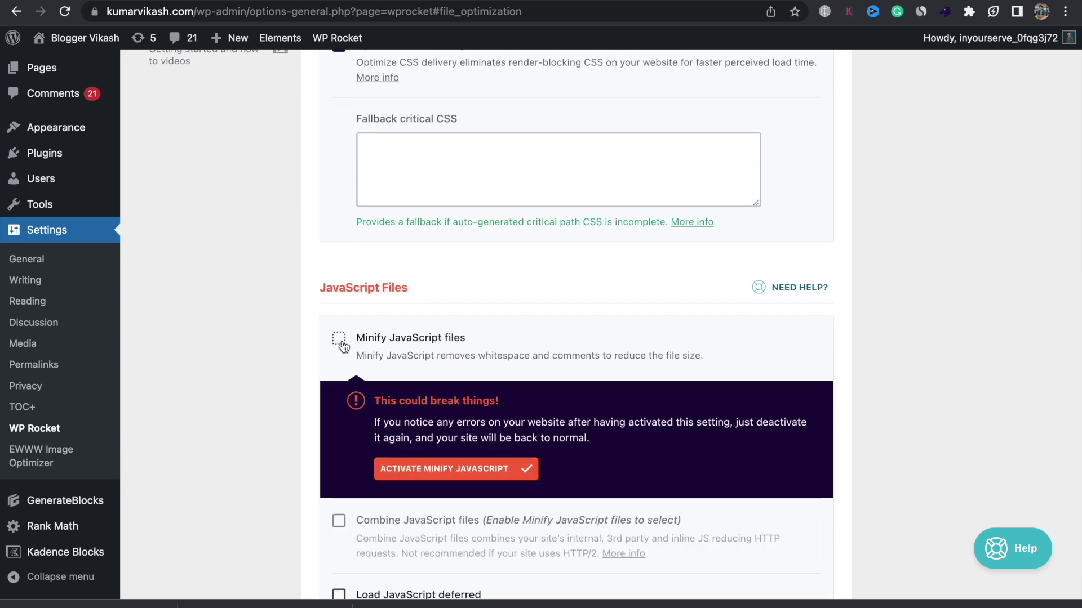
{"action": "left_click", "coordinate": [445, 469]}
{"action": "scroll", "coordinate": [442, 466], "scroll_direction": "down", "scroll_amount": 2}
{"action": "left_click", "coordinate": [340, 321]}
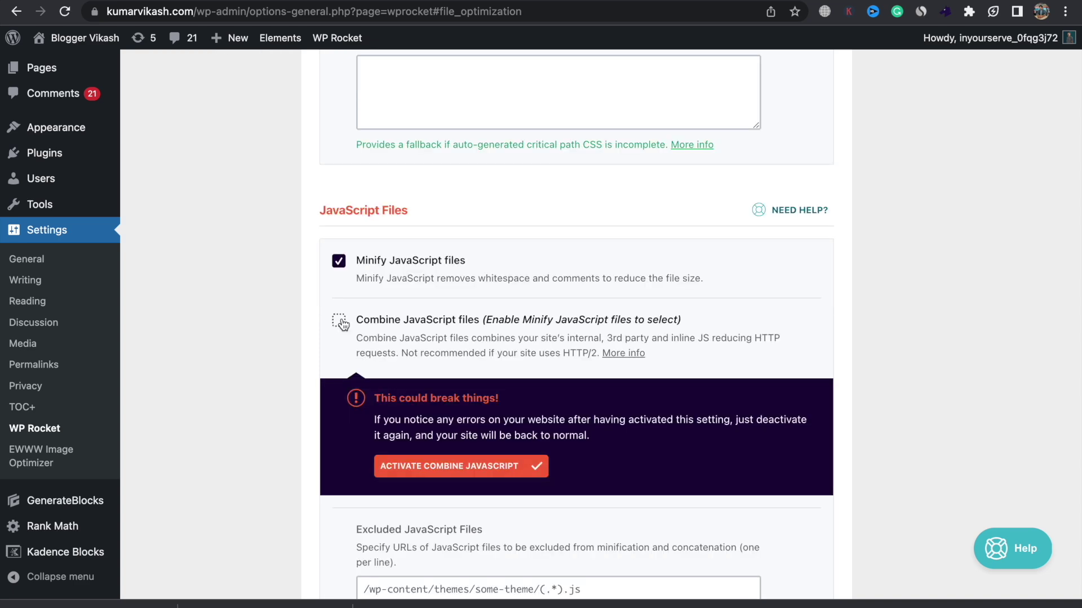
{"action": "left_click", "coordinate": [426, 469]}
Enable Load JavaScript deferred and go back to the Excluded JavaScript Files setting.
{"action": "scroll", "coordinate": [383, 465], "scroll_direction": "down", "scroll_amount": 7}
{"action": "left_click", "coordinate": [341, 459]}
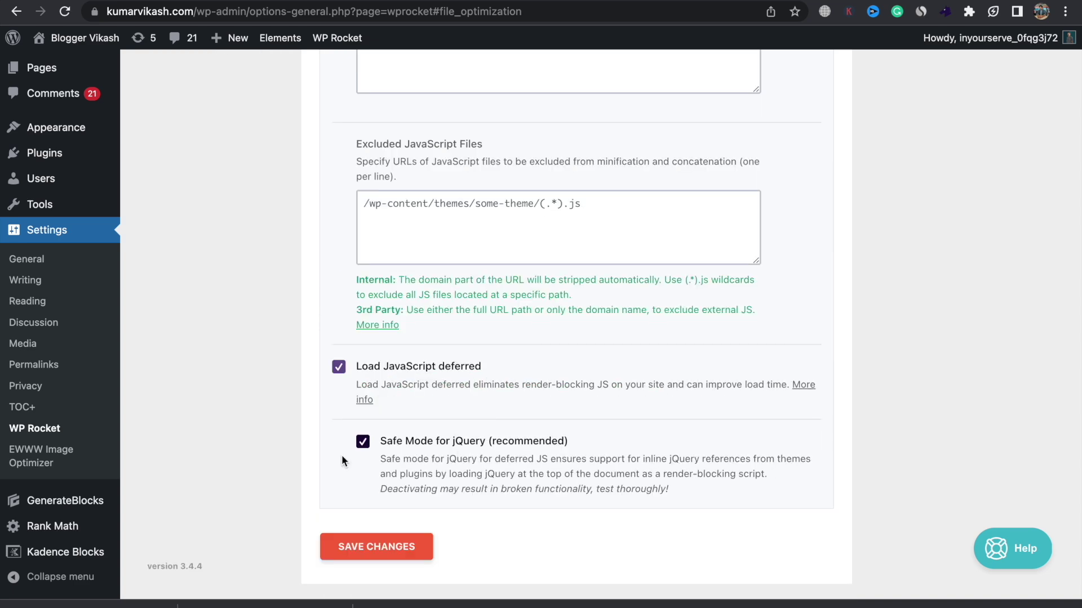
{"action": "scroll", "coordinate": [406, 443], "scroll_direction": "up", "scroll_amount": 3}
{"action": "scroll", "coordinate": [439, 437], "scroll_direction": "up", "scroll_amount": 2}
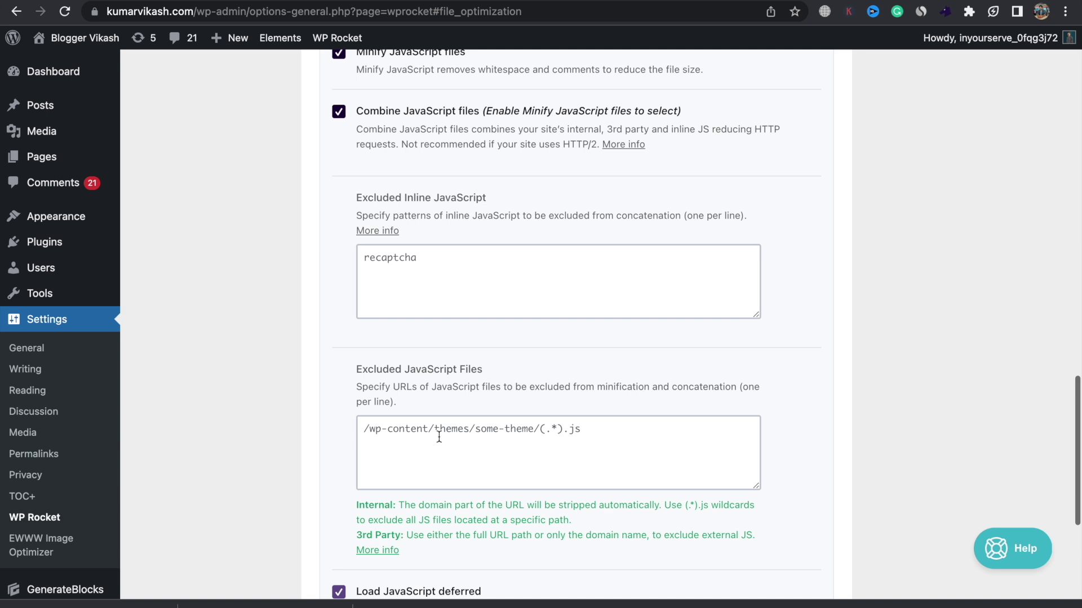
{"action": "scroll", "coordinate": [441, 442], "scroll_direction": "down", "scroll_amount": 1}
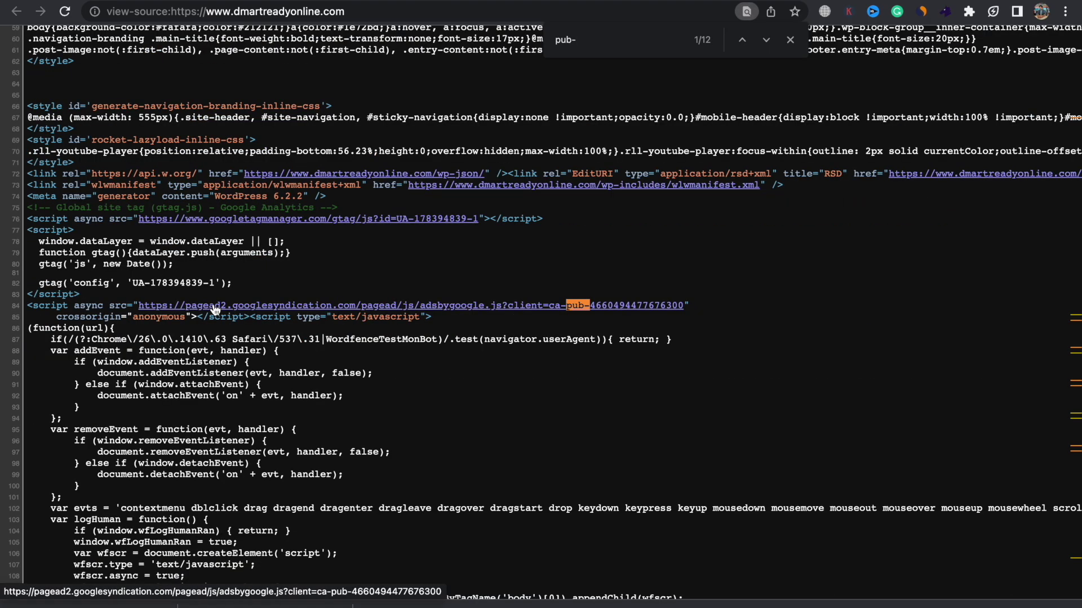
{"action": "left_click", "coordinate": [214, 307]}
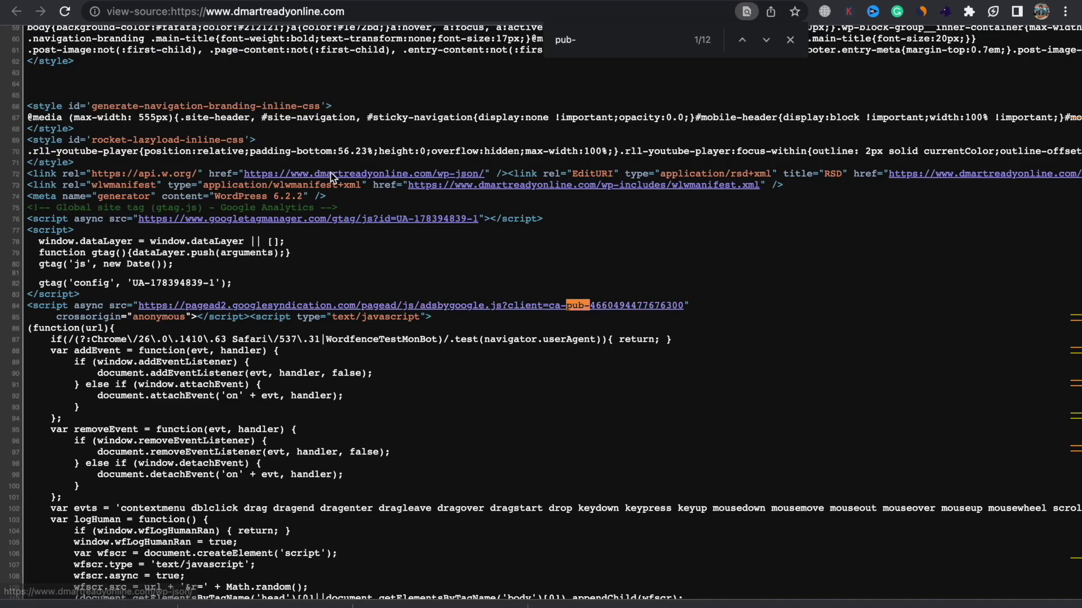
{"action": "left_click_drag", "start_coordinate": [139, 307], "coordinate": [684, 307]}
{"action": "key", "text": "super+c"}
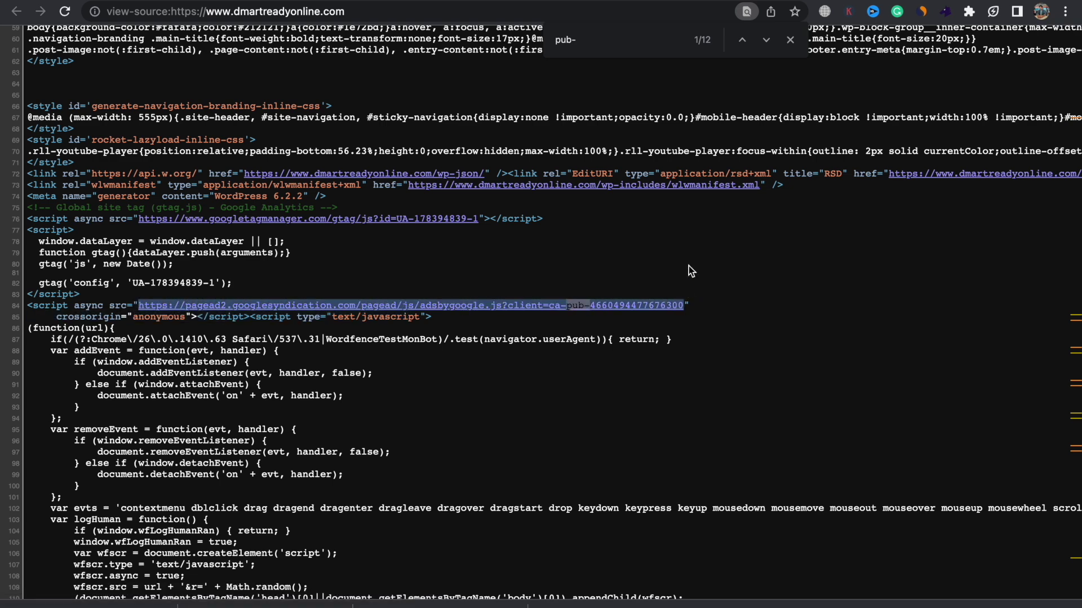
{"action": "left_click", "coordinate": [634, 5]}
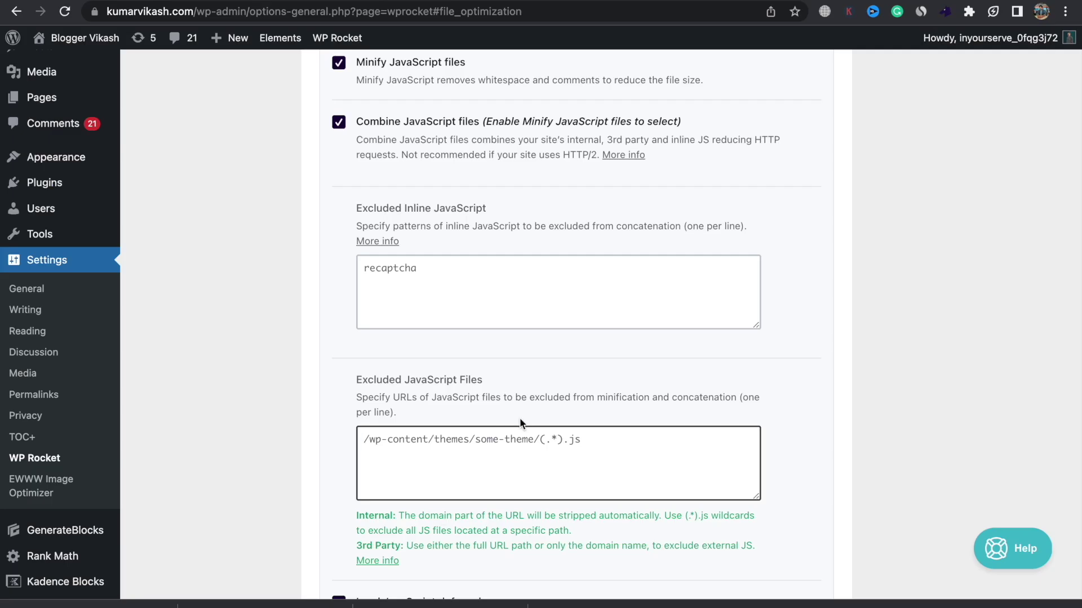
{"action": "key", "text": "super+v"}
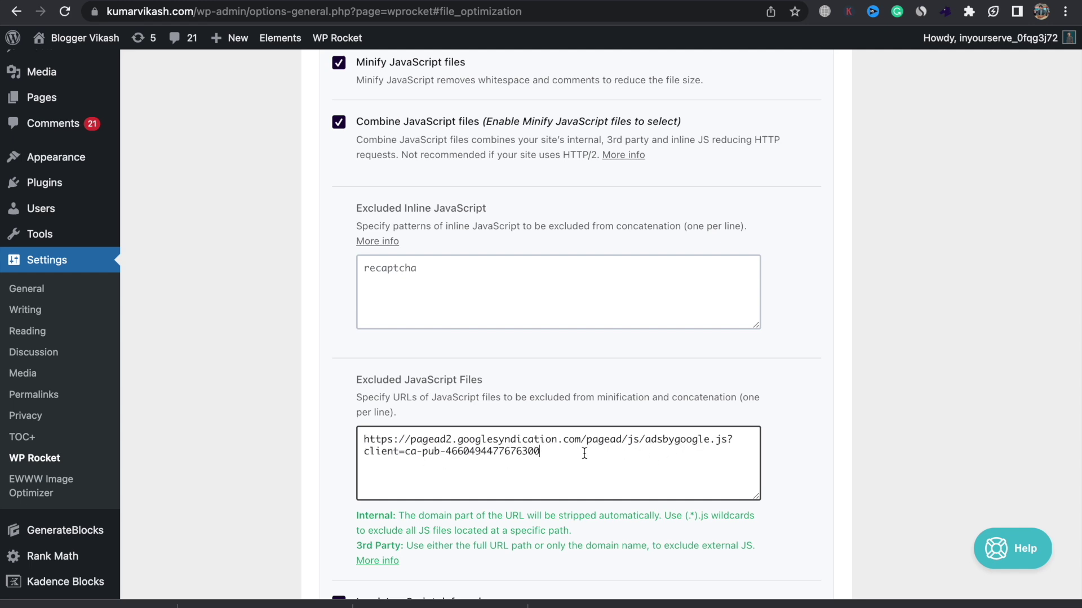
{"action": "key", "text": "super+a"}
{"action": "type", "text": "https://pagead2.googlesyndication.com/pagead/js/adsbygoogle.js"}
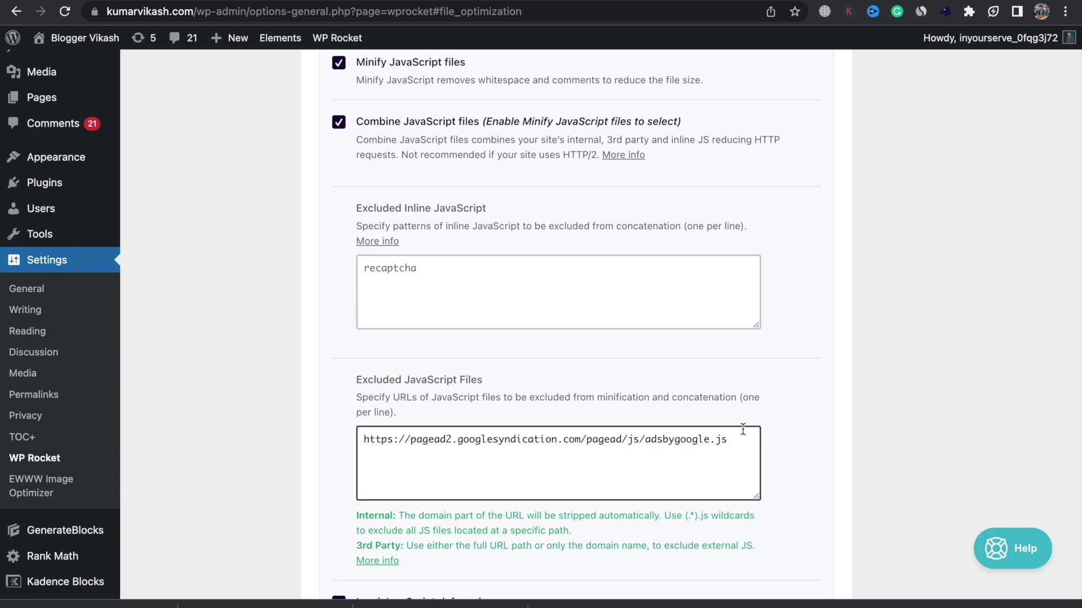
{"action": "scroll", "coordinate": [741, 429], "scroll_direction": "down", "scroll_amount": 2}
{"action": "scroll", "coordinate": [742, 429], "scroll_direction": "down", "scroll_amount": 4}
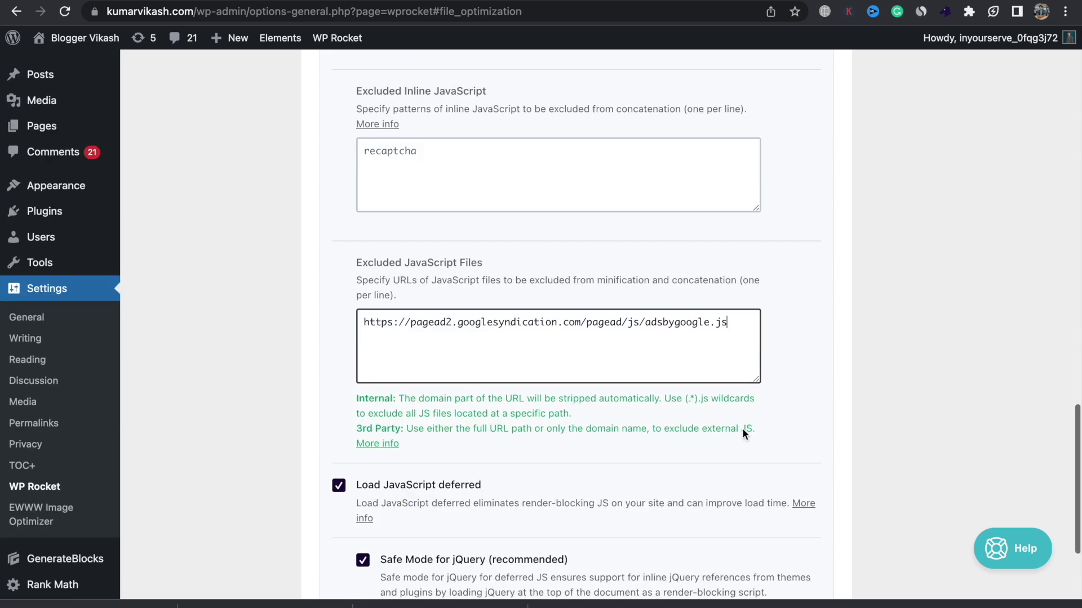
{"action": "scroll", "coordinate": [742, 434], "scroll_direction": "down", "scroll_amount": 5}
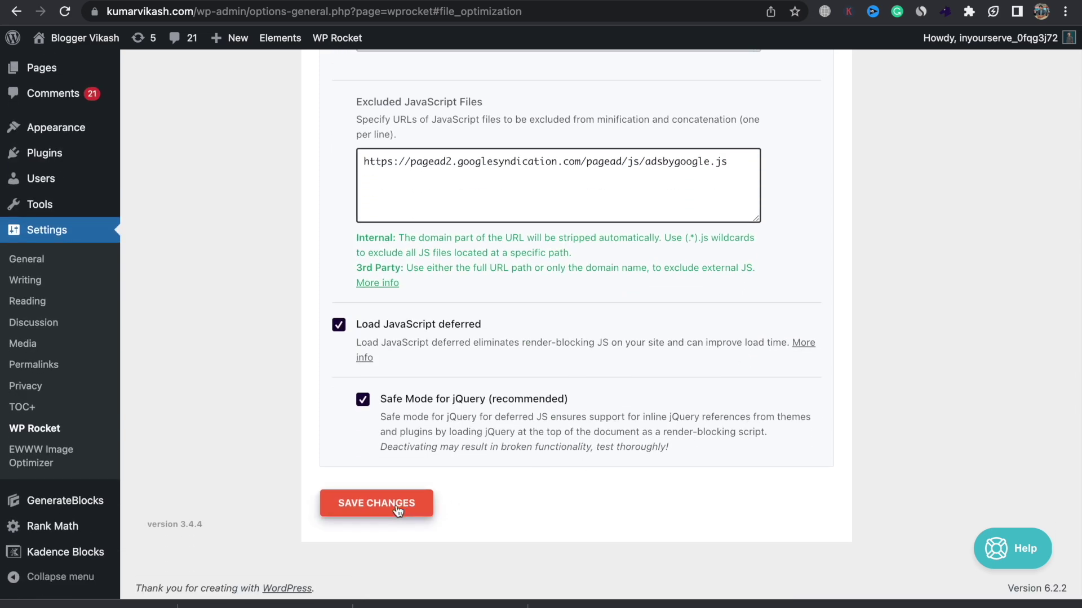
{"action": "left_click", "coordinate": [397, 509]}
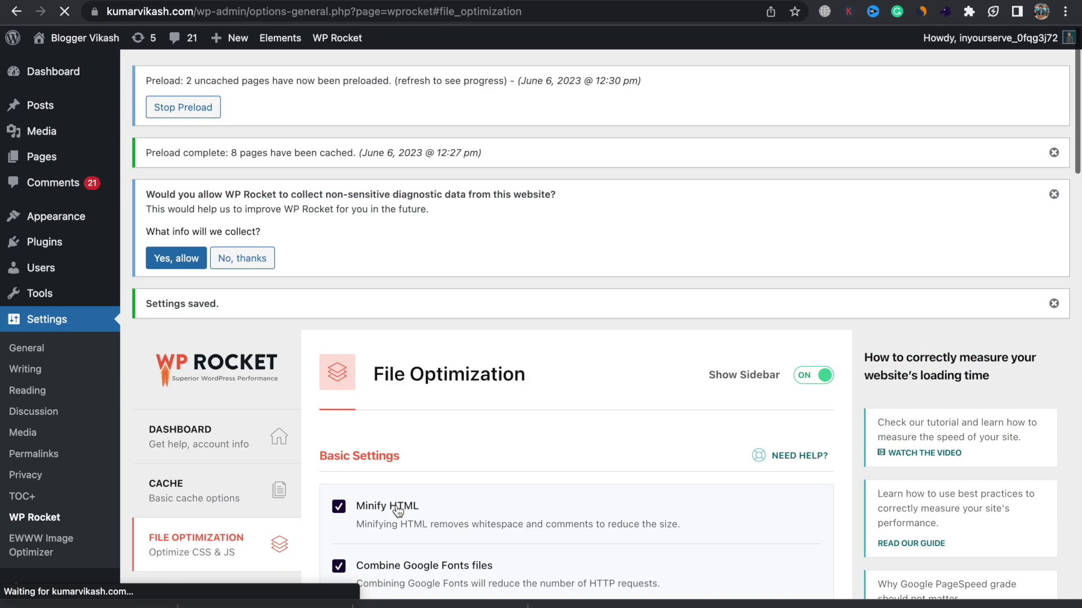
Enable LazyLoad for images, iframes and videos, with YouTube iframes replaced by a preview image, and save the media settings.
{"action": "scroll", "coordinate": [397, 510], "scroll_direction": "down", "scroll_amount": 4}
{"action": "scroll", "coordinate": [397, 510], "scroll_direction": "down", "scroll_amount": 1}
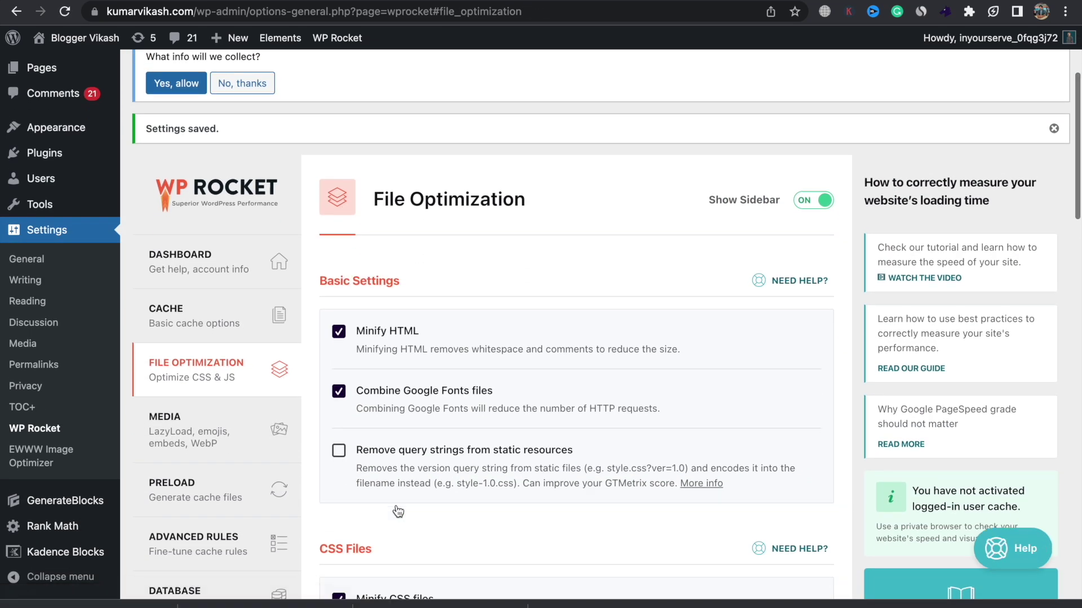
{"action": "scroll", "coordinate": [398, 510], "scroll_direction": "down", "scroll_amount": 3}
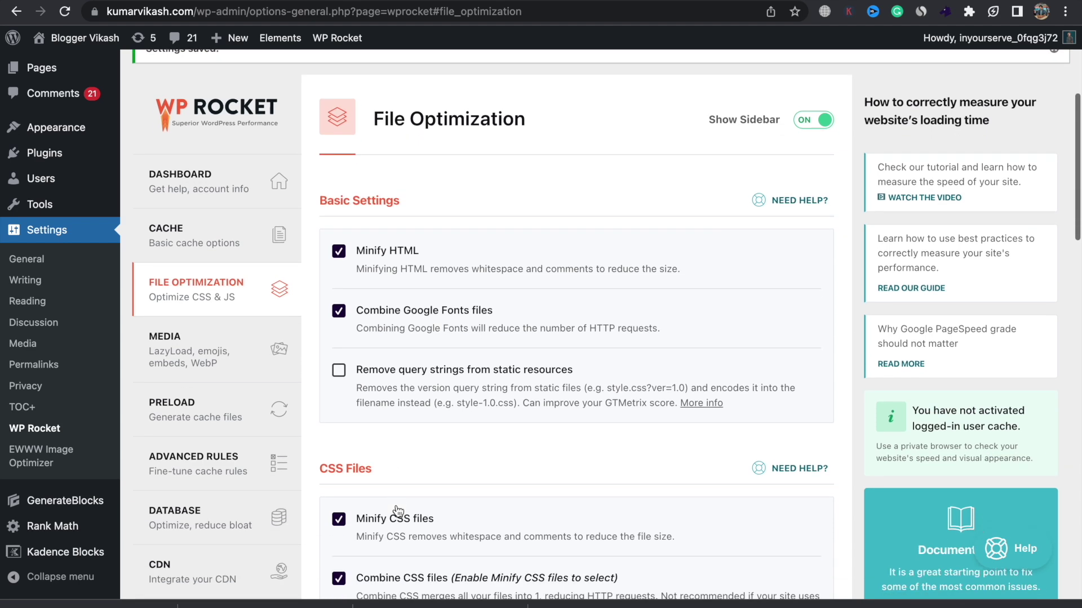
{"action": "left_click", "coordinate": [228, 359]}
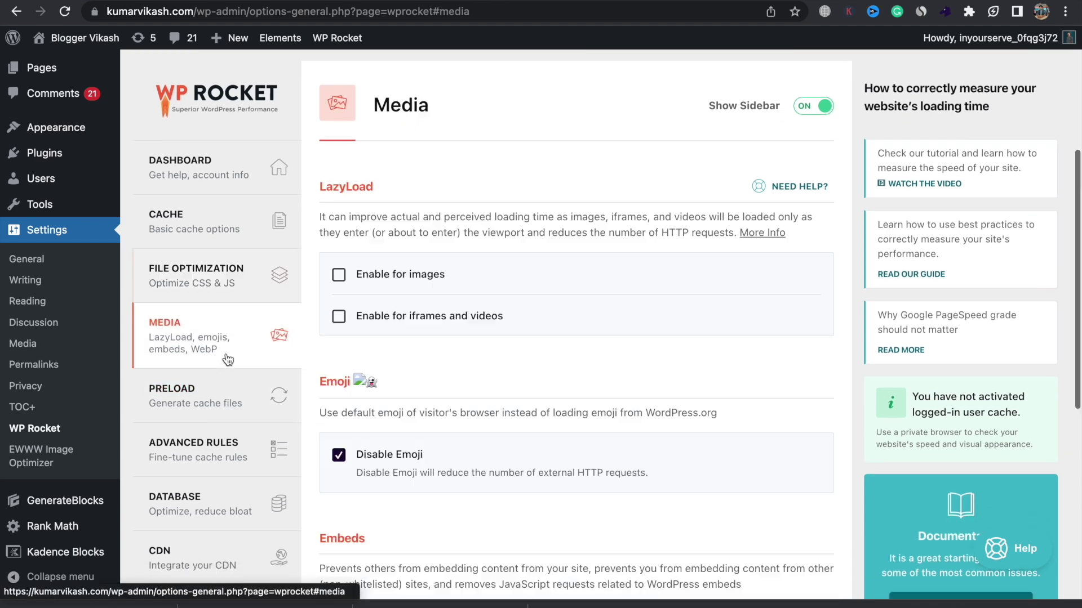
{"action": "left_click", "coordinate": [340, 276]}
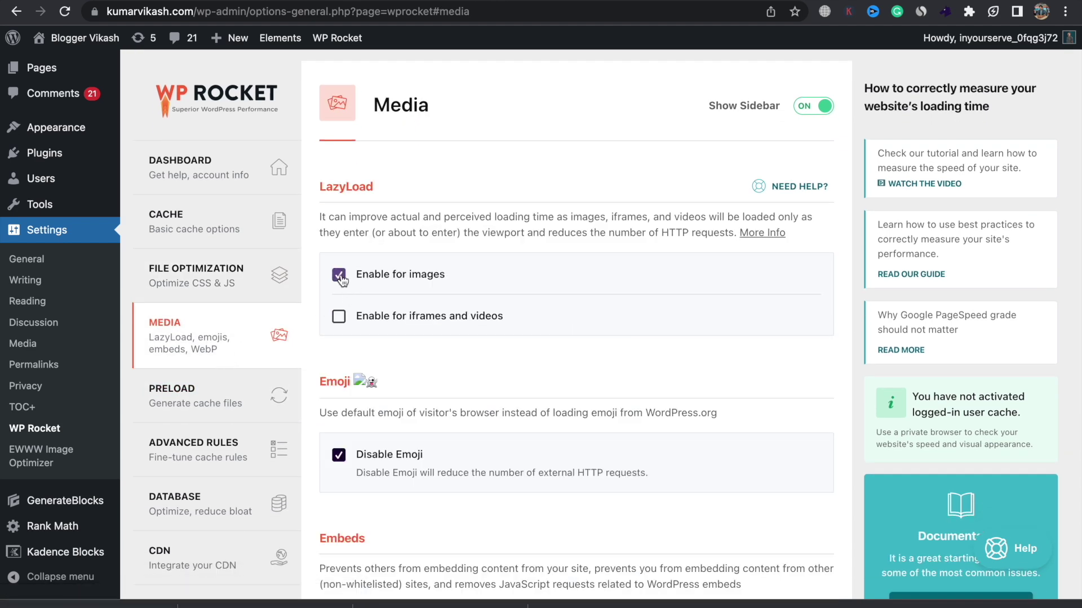
{"action": "left_click", "coordinate": [339, 316]}
{"action": "scroll", "coordinate": [386, 478], "scroll_direction": "down", "scroll_amount": 5}
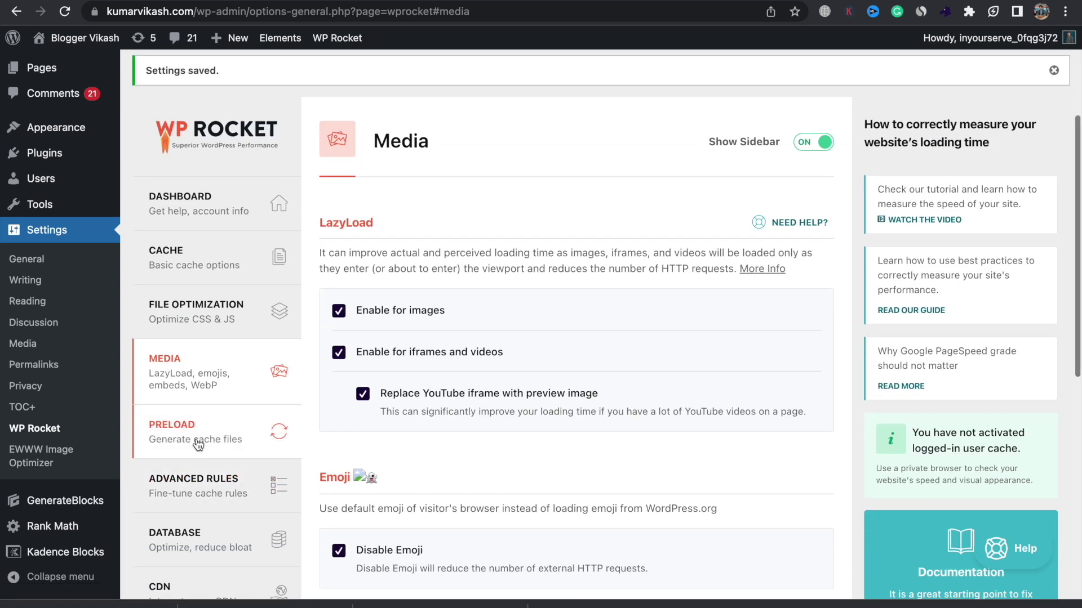
Review WP Rocket's Preload, Advanced Rules, Database and Image Optimization settings.
{"action": "left_click", "coordinate": [197, 443]}
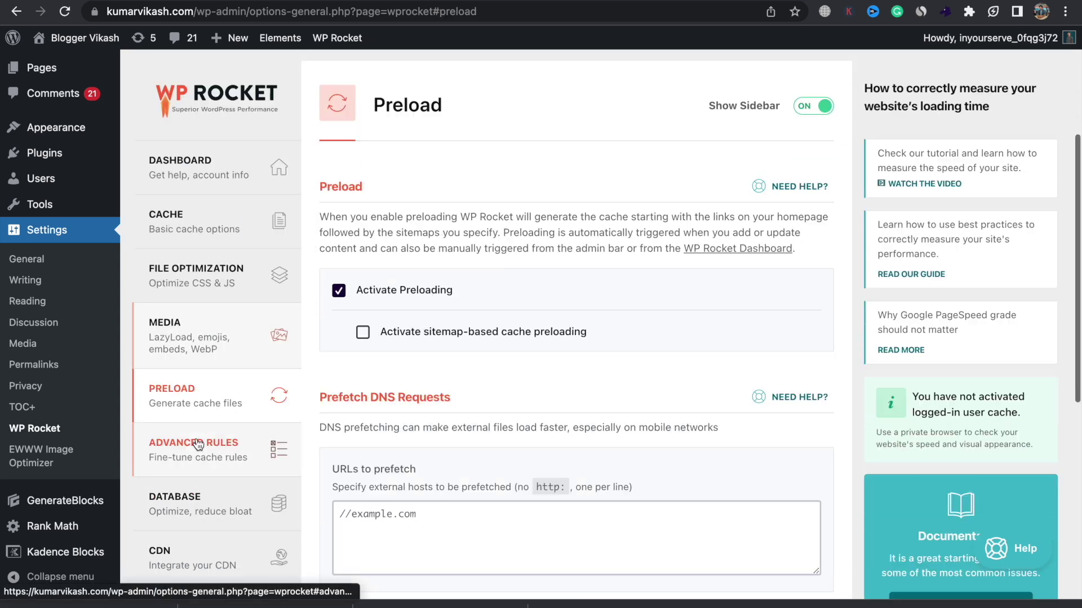
{"action": "left_click", "coordinate": [197, 444]}
{"action": "scroll", "coordinate": [350, 298], "scroll_direction": "down", "scroll_amount": 3}
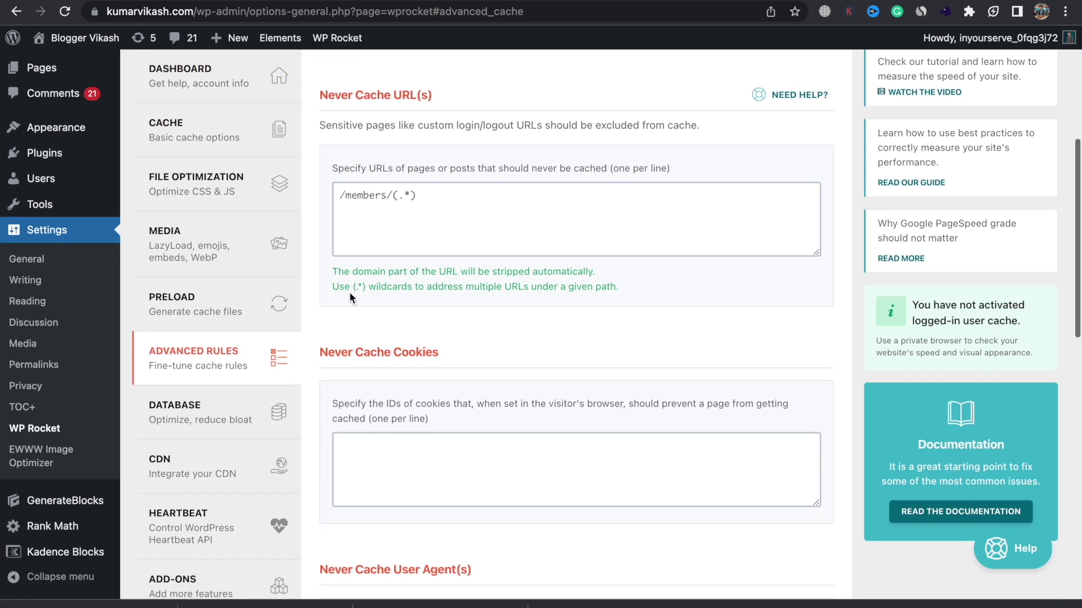
{"action": "scroll", "coordinate": [212, 408], "scroll_direction": "down", "scroll_amount": 5}
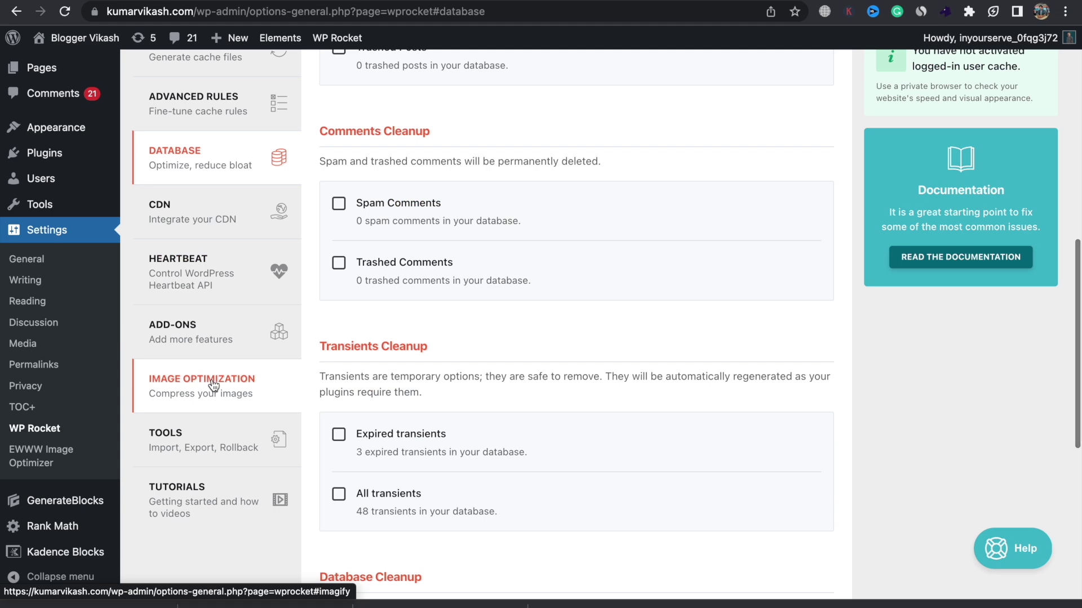
{"action": "left_click", "coordinate": [220, 445]}
{"action": "scroll", "coordinate": [378, 387], "scroll_direction": "down", "scroll_amount": 3}
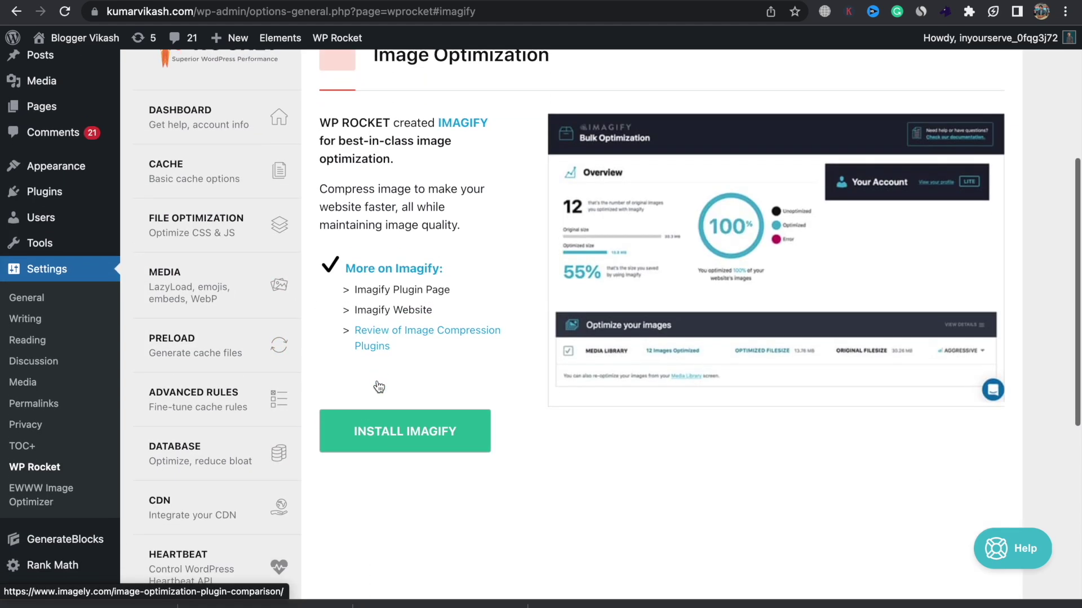
{"action": "scroll", "coordinate": [378, 386], "scroll_direction": "down", "scroll_amount": 4}
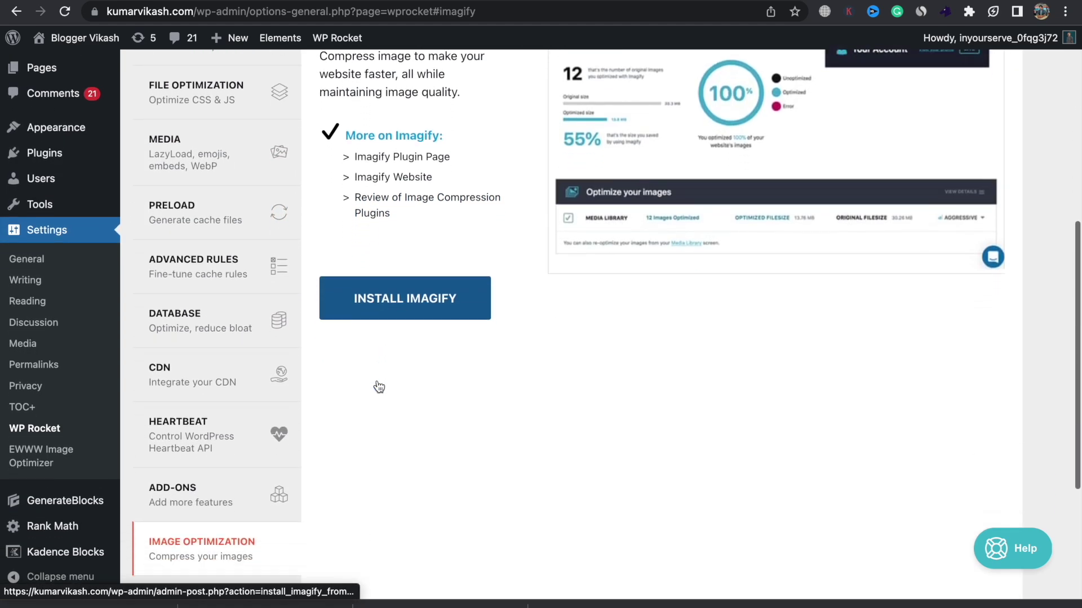
Decline WP Rocket's diagnostic data collection and dismiss the preload completion notice.
{"action": "scroll", "coordinate": [377, 380], "scroll_direction": "up", "scroll_amount": 10}
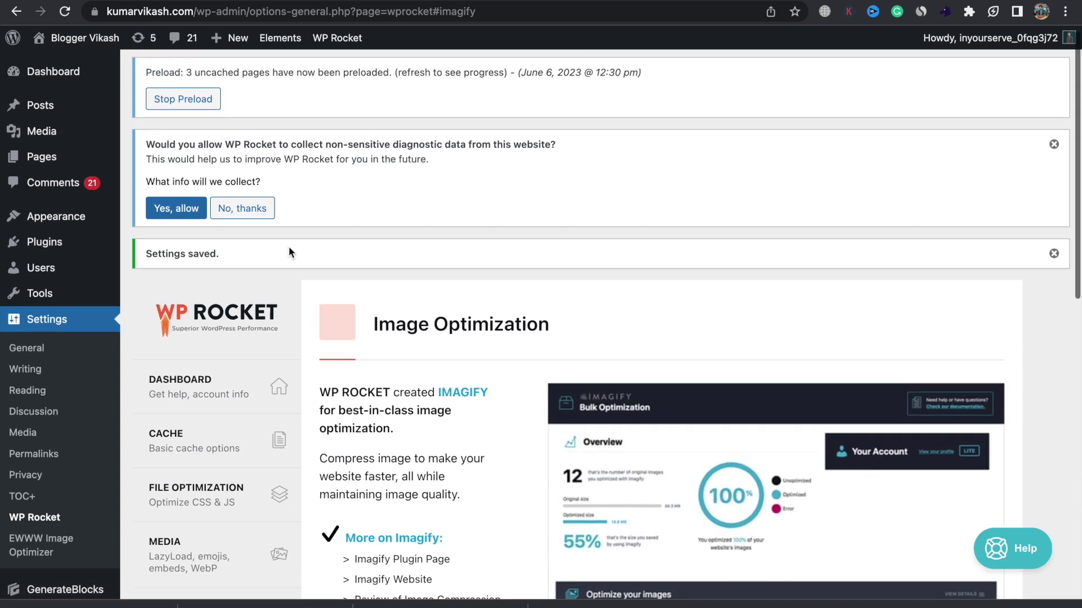
{"action": "left_click", "coordinate": [254, 215]}
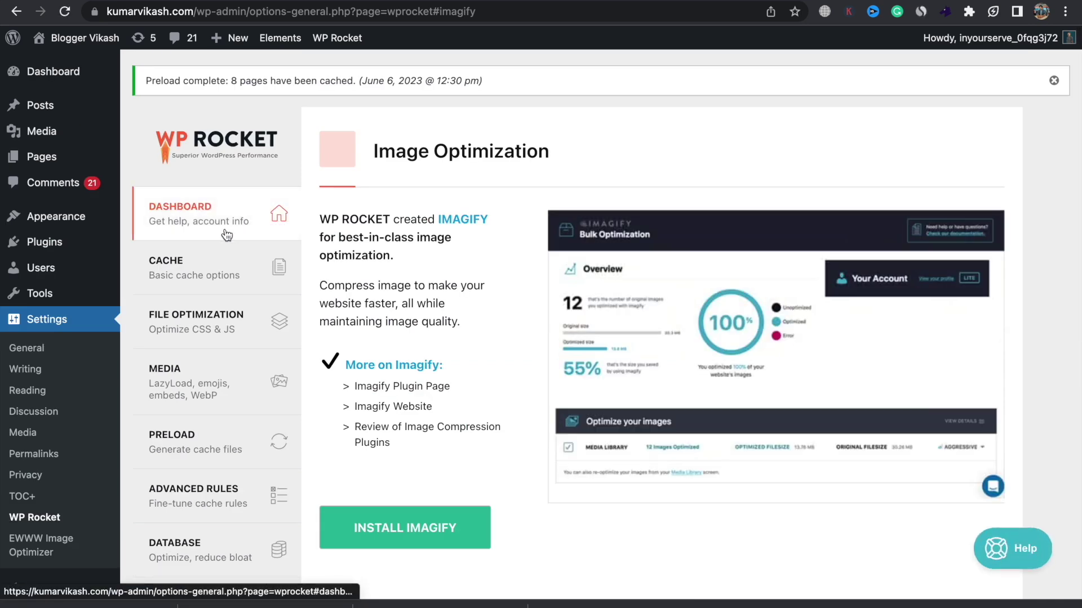
{"action": "left_click", "coordinate": [1052, 82]}
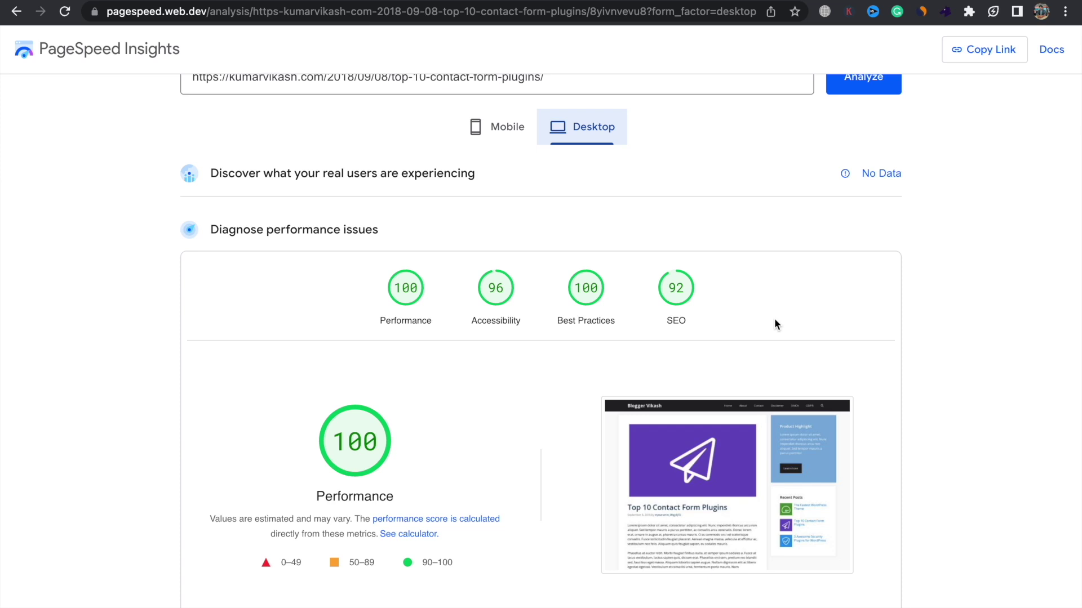
Compare the mobile and desktop PageSpeed Insights results for the top-10-contact-form-plugins post and examine the desktop metrics and diagnostics.
{"action": "left_click", "coordinate": [495, 135]}
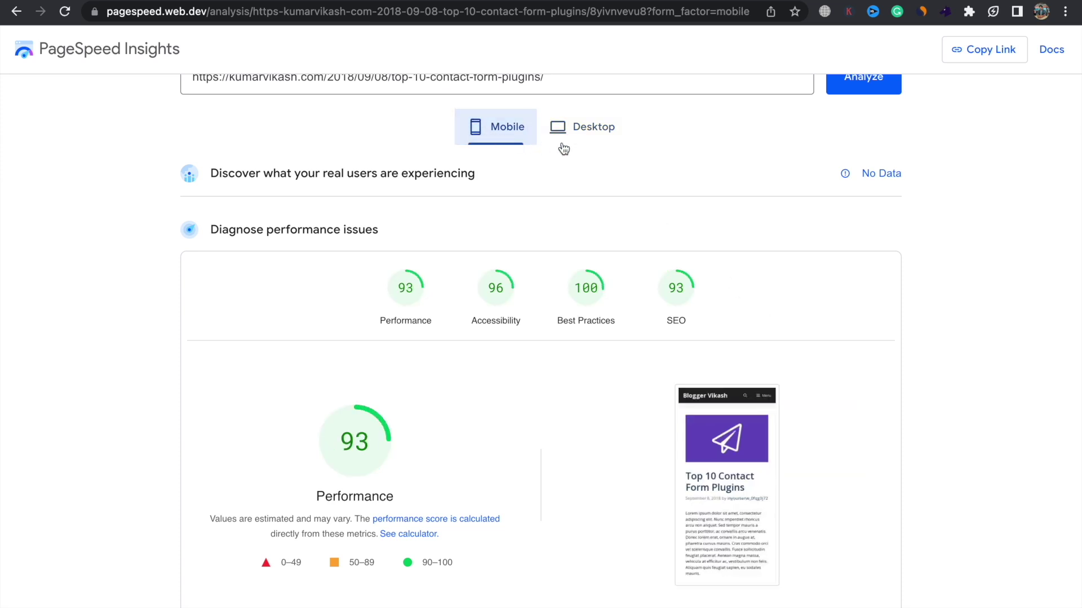
{"action": "left_click", "coordinate": [573, 136]}
{"action": "scroll", "coordinate": [576, 297], "scroll_direction": "down", "scroll_amount": 2}
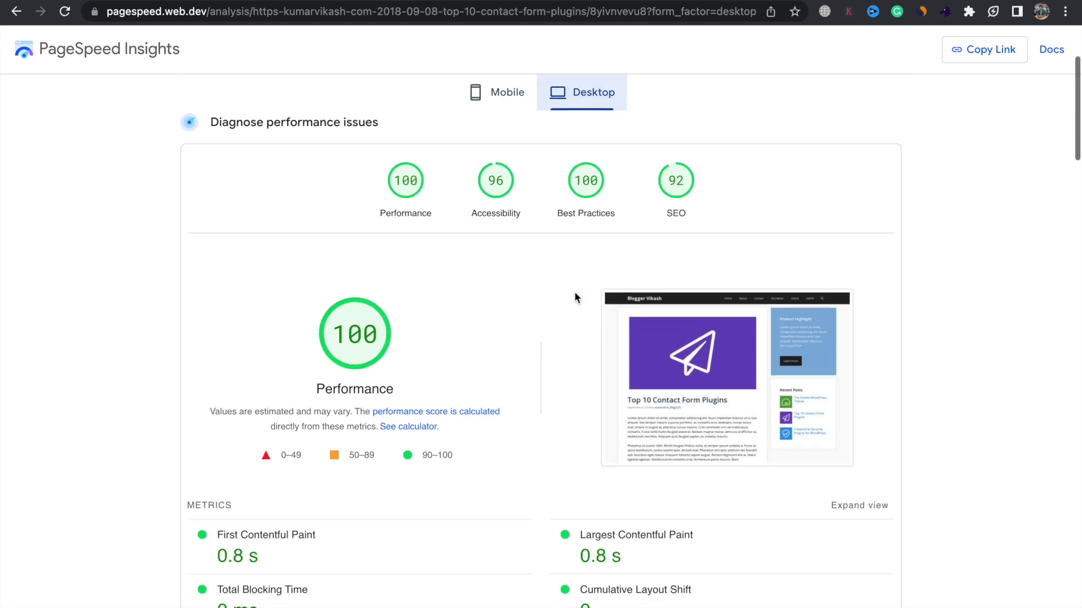
{"action": "scroll", "coordinate": [574, 292], "scroll_direction": "down", "scroll_amount": 4}
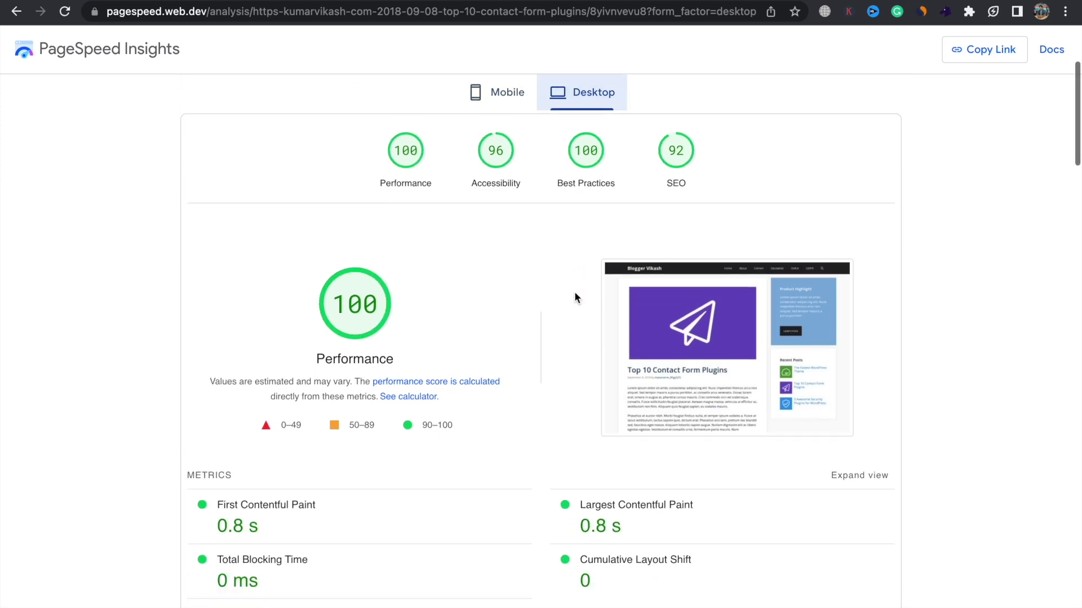
{"action": "scroll", "coordinate": [577, 288], "scroll_direction": "down", "scroll_amount": 5}
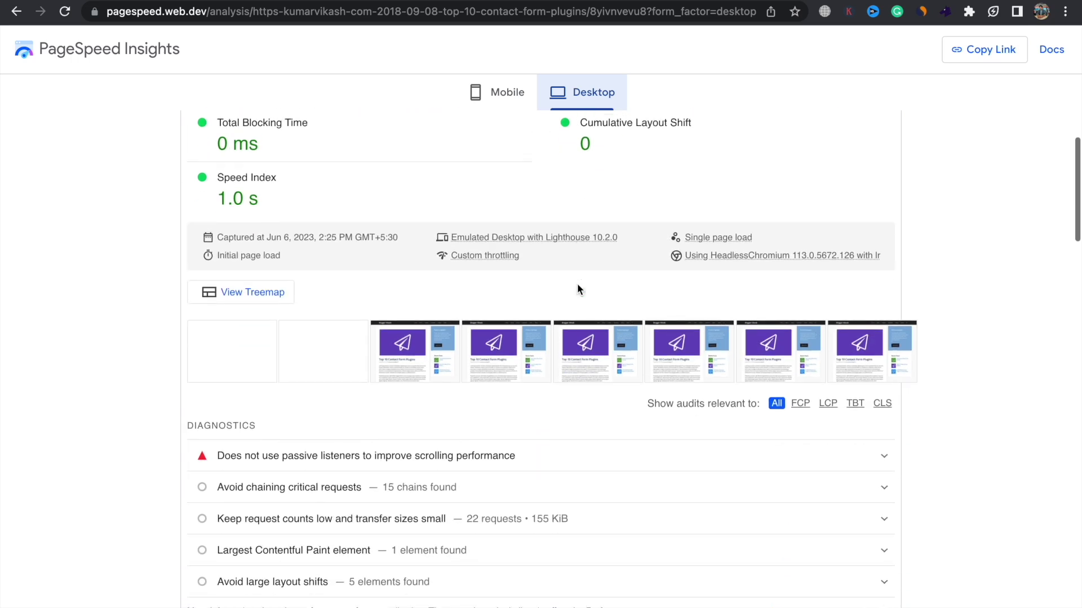